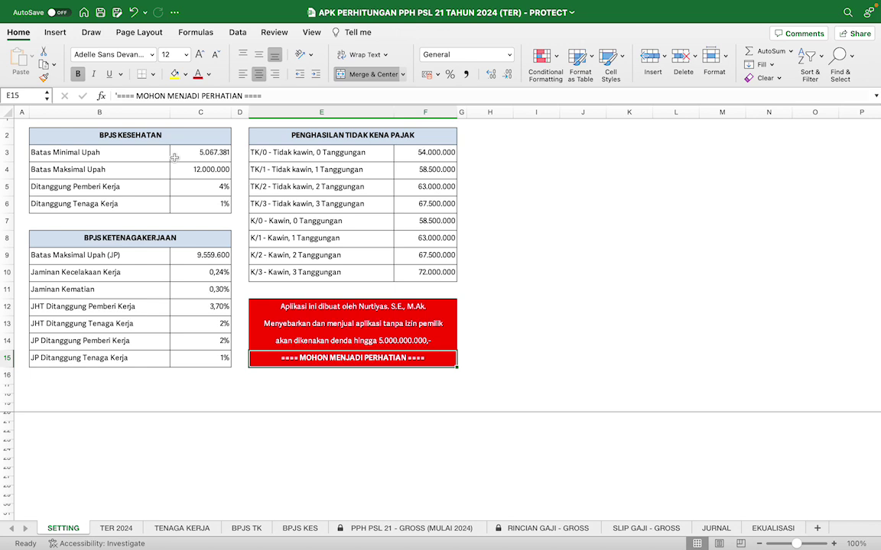
# - Review the income brackets and rates for each category on the TER 2024 sheet
pyautogui.click(116, 529)
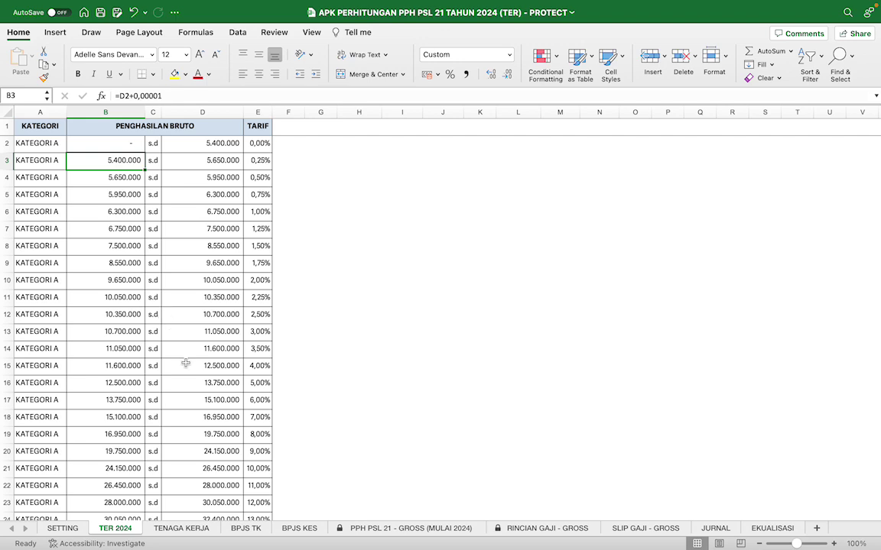
pyautogui.scroll(-2, 186, 364)
pyautogui.scroll(2, 186, 363)
pyautogui.scroll(-15, 164, 178)
pyautogui.scroll(15, 163, 177)
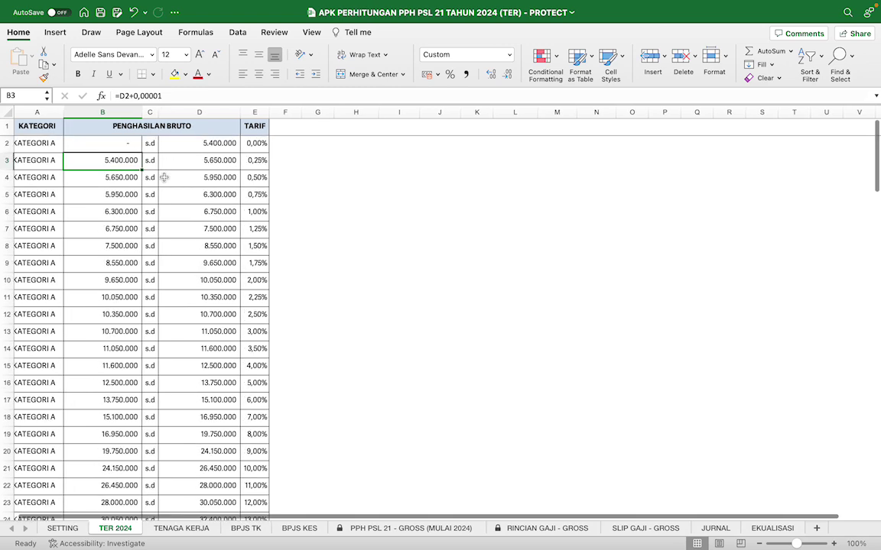
# - On the TENAGA KERJA sheet, switch KARYAWAN 1's tax status to NON-NPWP and set it back to NPWP
pyautogui.click(181, 529)
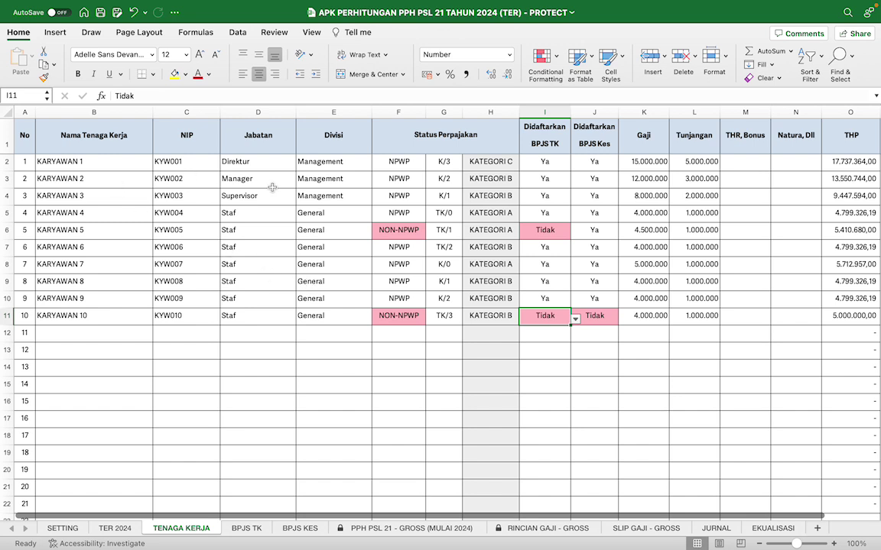
pyautogui.click(393, 162)
pyautogui.click(430, 165)
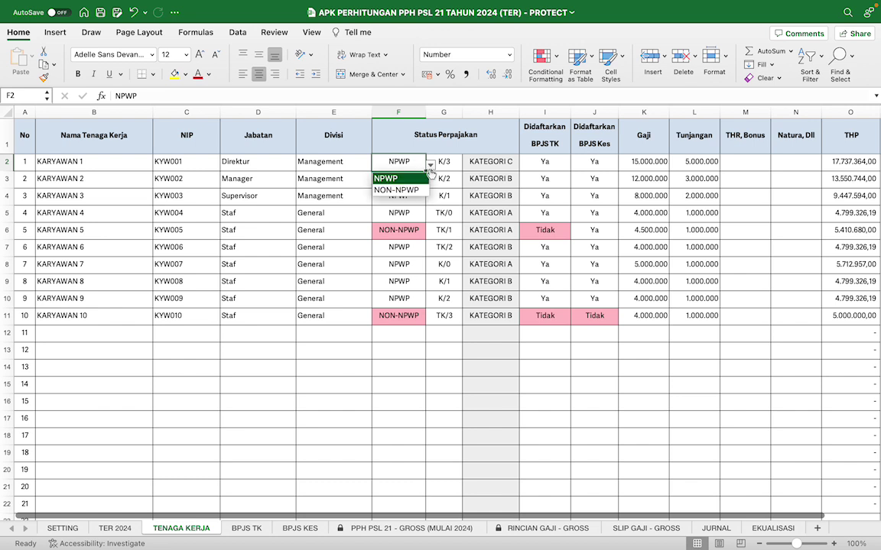
pyautogui.click(396, 190)
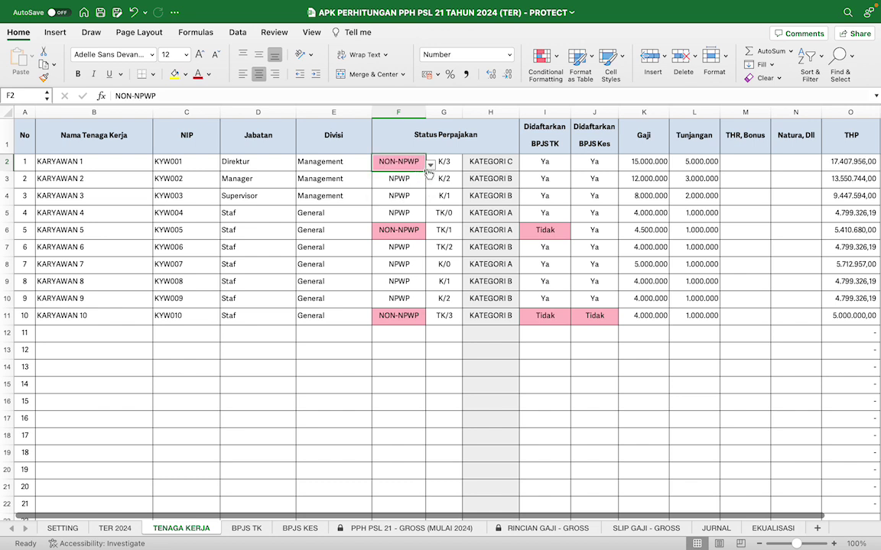
pyautogui.click(430, 166)
pyautogui.click(396, 178)
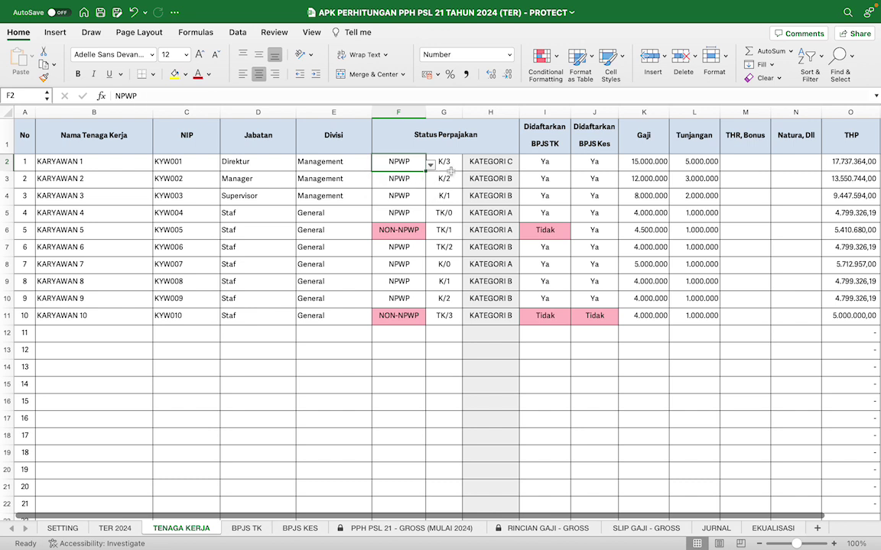
# - Look up the marital status codes for KARYAWAN 1 in the SETTING sheet's PENGHASILAN TIDAK KENA PAJAK table, returning to TENAGA KERJA
pyautogui.click(444, 163)
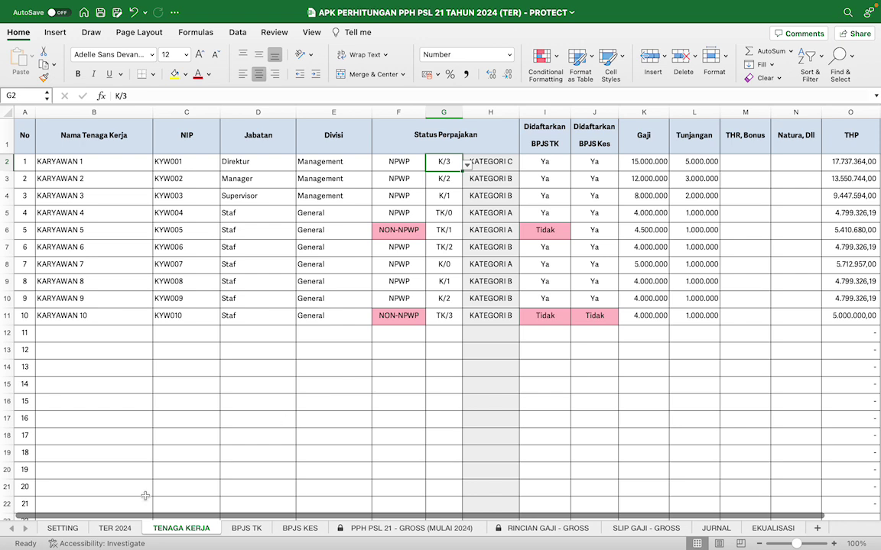
pyautogui.click(59, 530)
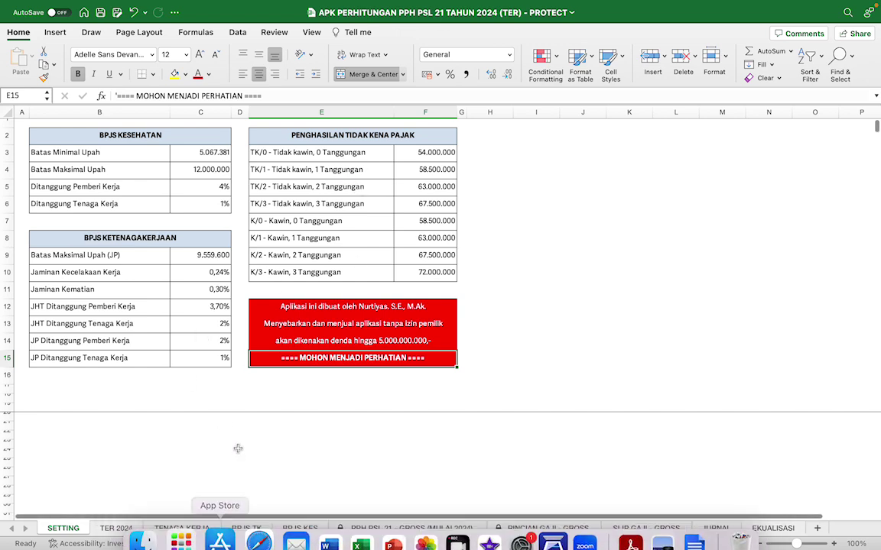
pyautogui.click(182, 528)
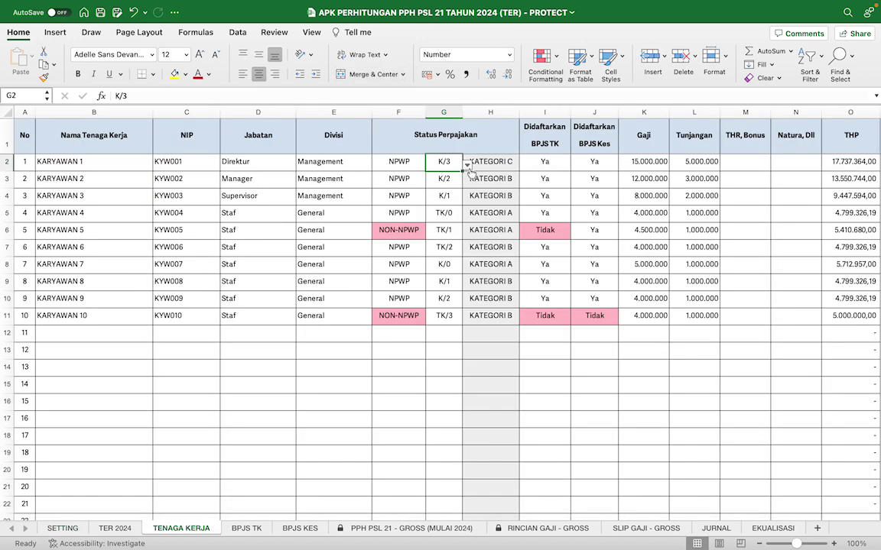
# - Change KARYAWAN 1's marital status to TK/0, check the category formula beside it, and restore the status to K/3
pyautogui.click(468, 166)
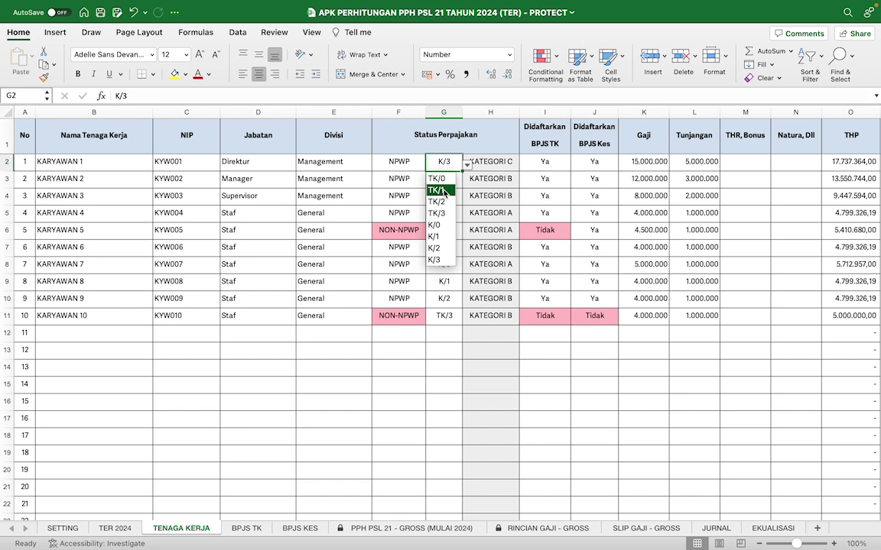
pyautogui.click(444, 181)
pyautogui.click(469, 166)
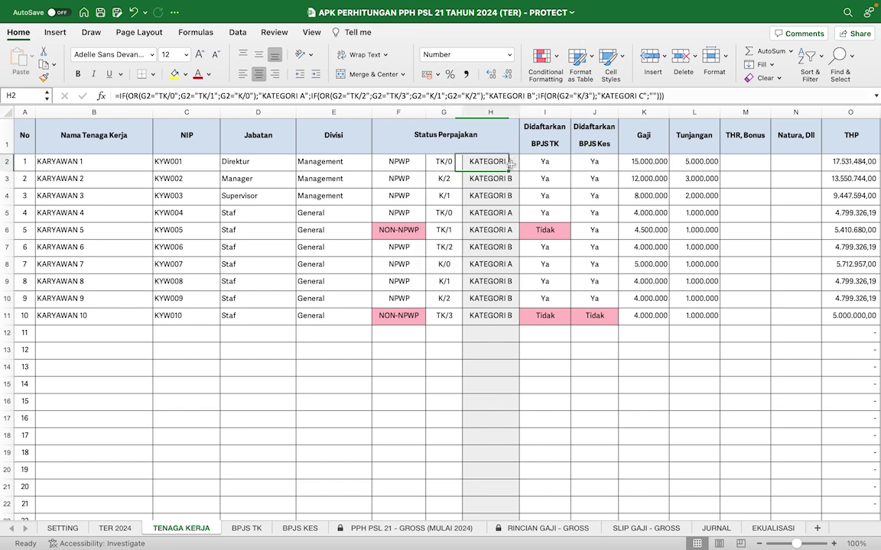
pyautogui.click(450, 161)
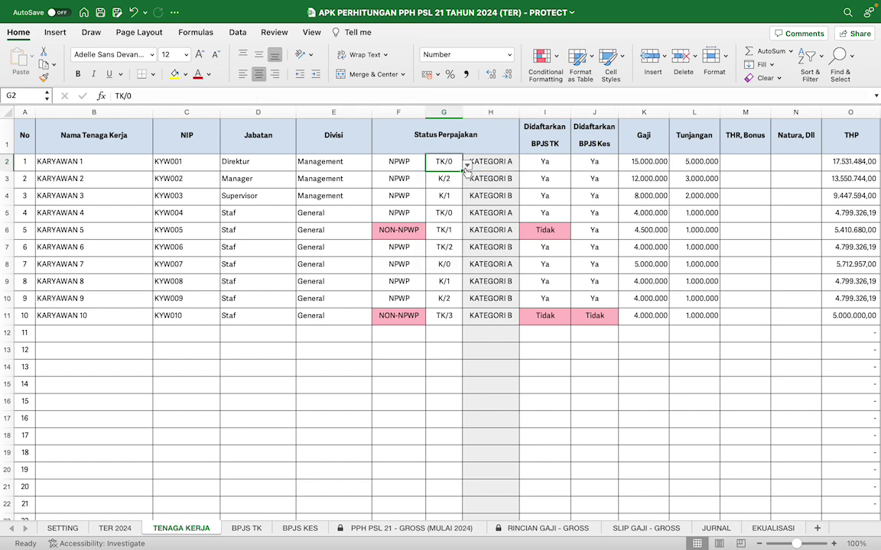
pyautogui.click(466, 166)
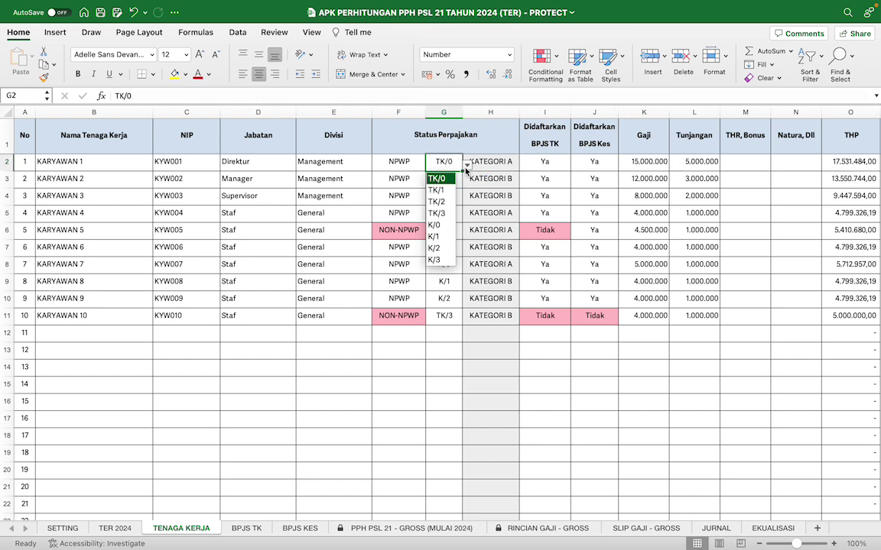
pyautogui.click(434, 260)
# - View the available choices for KARYAWAN 1's BPJS TK registration without changing the entry
pyautogui.click(546, 165)
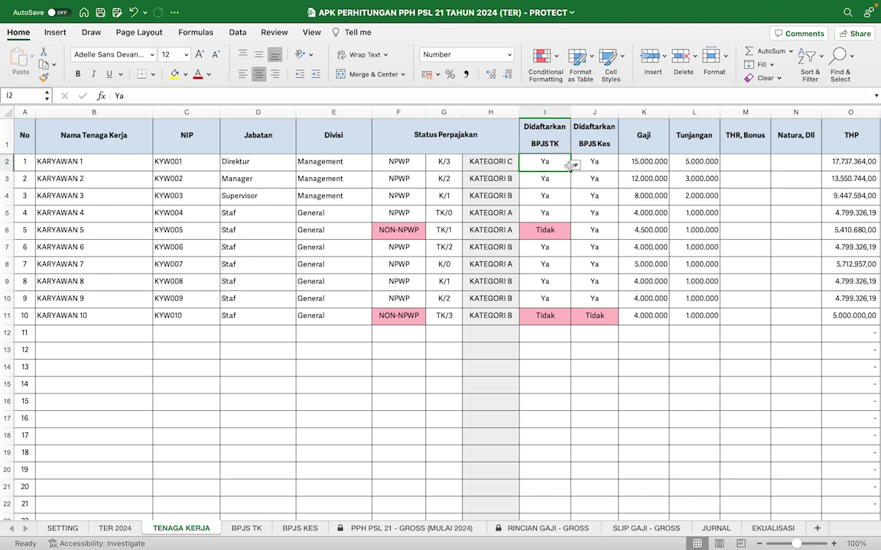
pyautogui.click(575, 165)
pyautogui.click(575, 167)
# - Switch KARYAWAN 1's BPJS Kes registration to Tidak and set it back to Ya
pyautogui.click(594, 163)
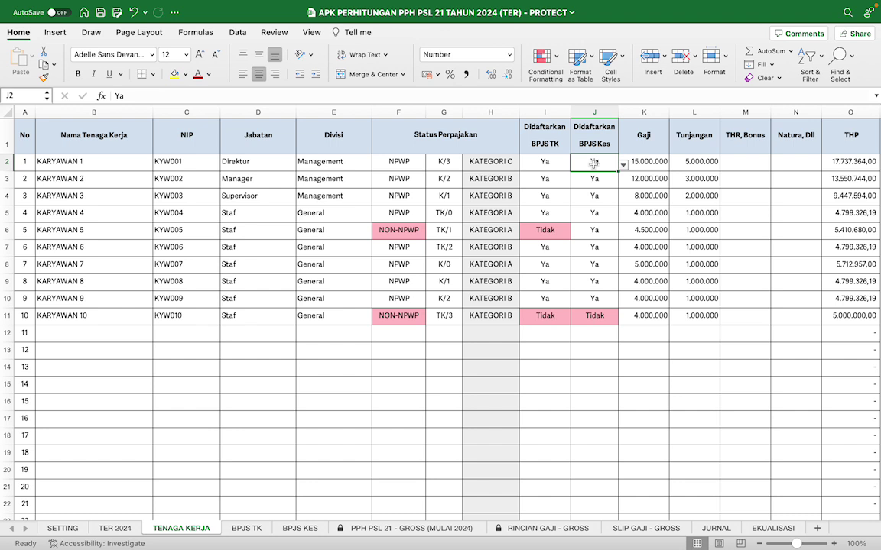
pyautogui.click(624, 166)
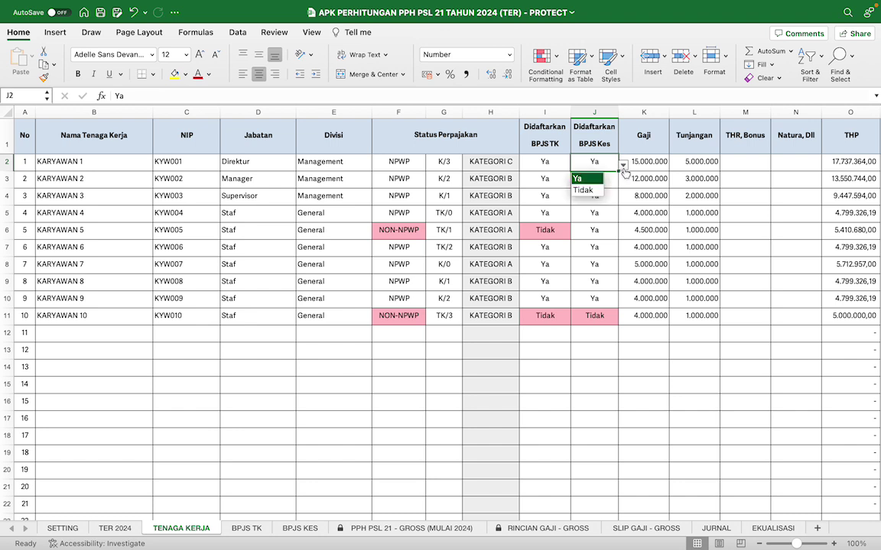
pyautogui.click(590, 191)
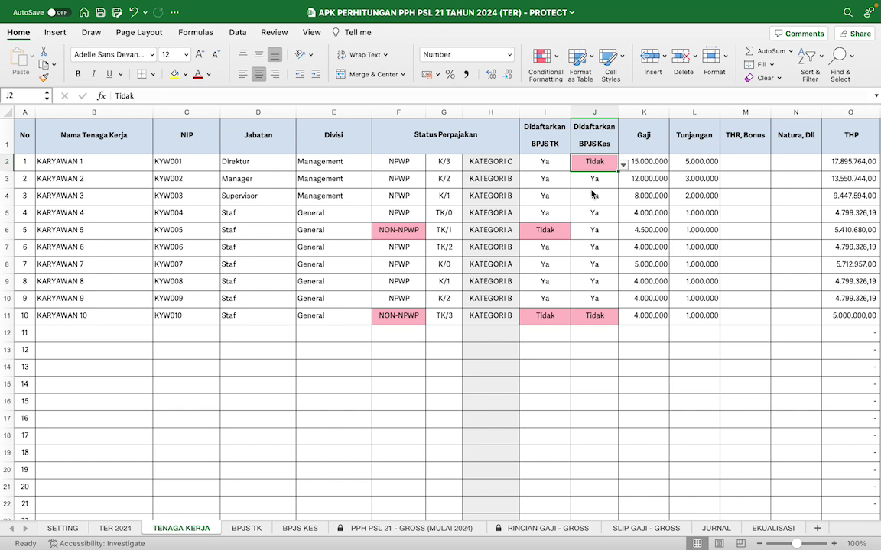
pyautogui.click(623, 164)
pyautogui.click(592, 181)
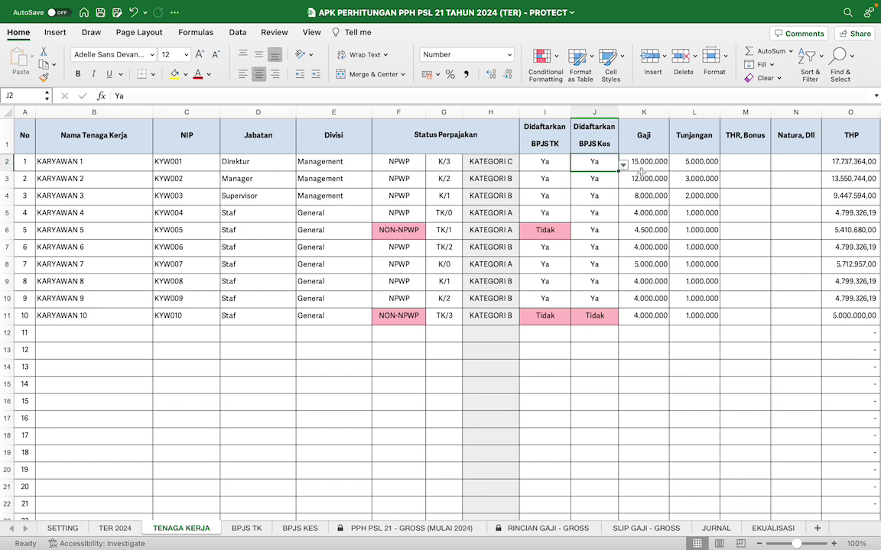
# - Inspect KARYAWAN 1's Gaji, Tunjangan, THR/Bonus, Natura, category and marital status cells
pyautogui.click(646, 165)
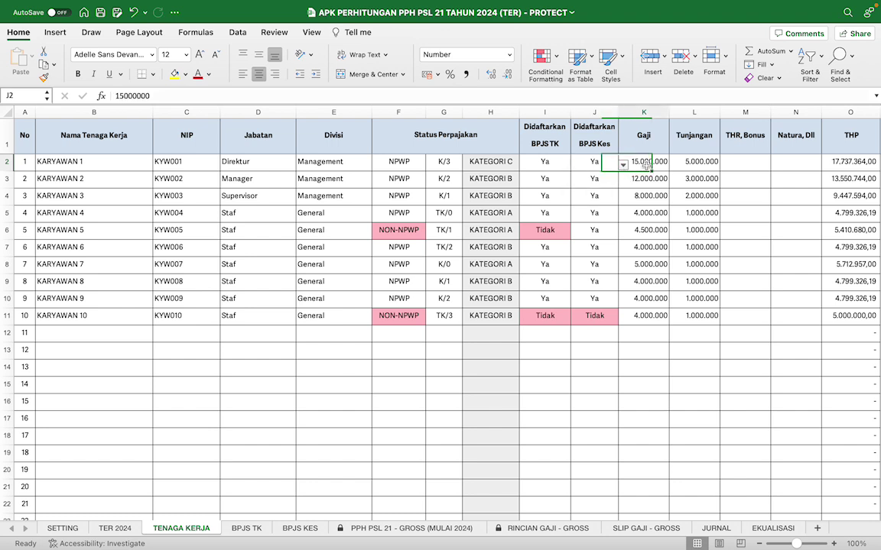
pyautogui.click(694, 163)
pyautogui.click(742, 164)
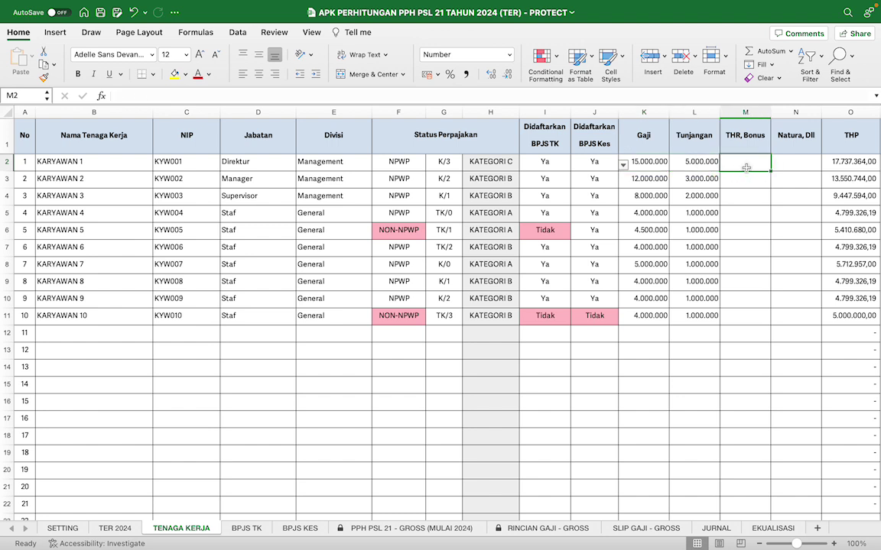
pyautogui.click(796, 167)
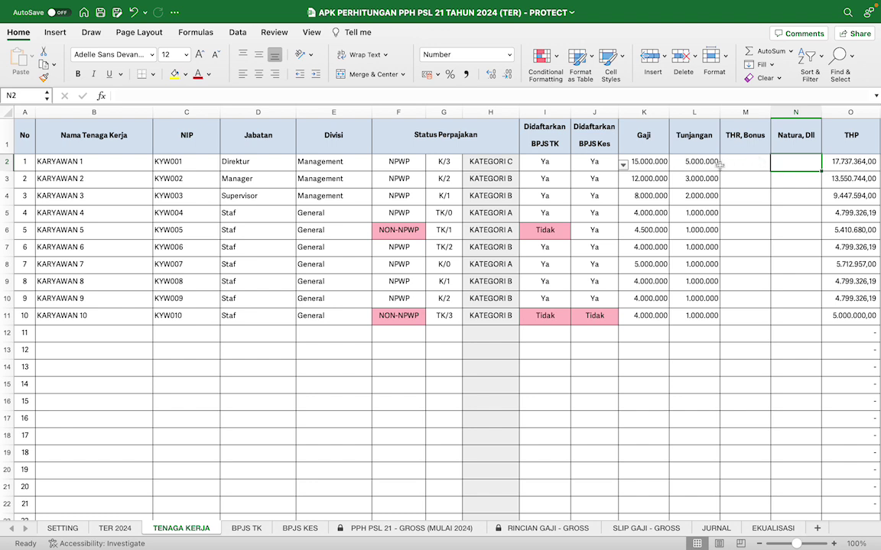
pyautogui.click(487, 161)
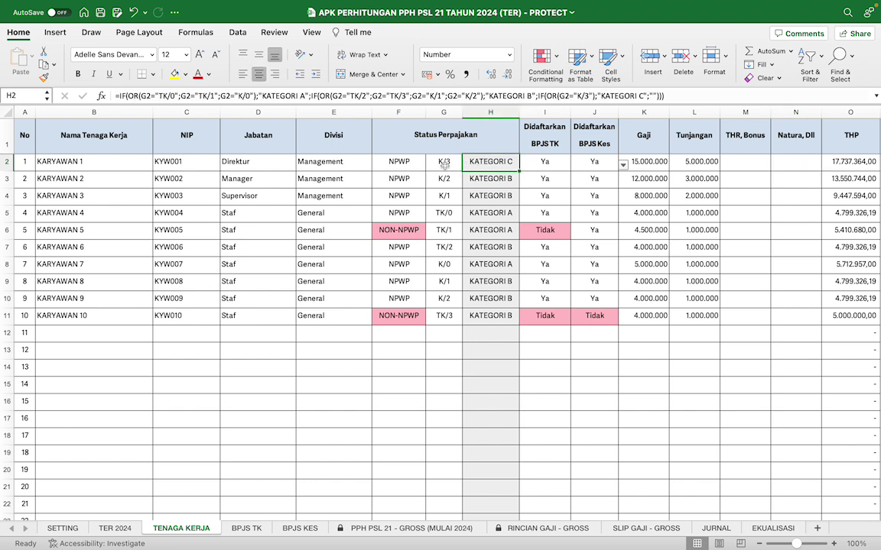
pyautogui.click(444, 164)
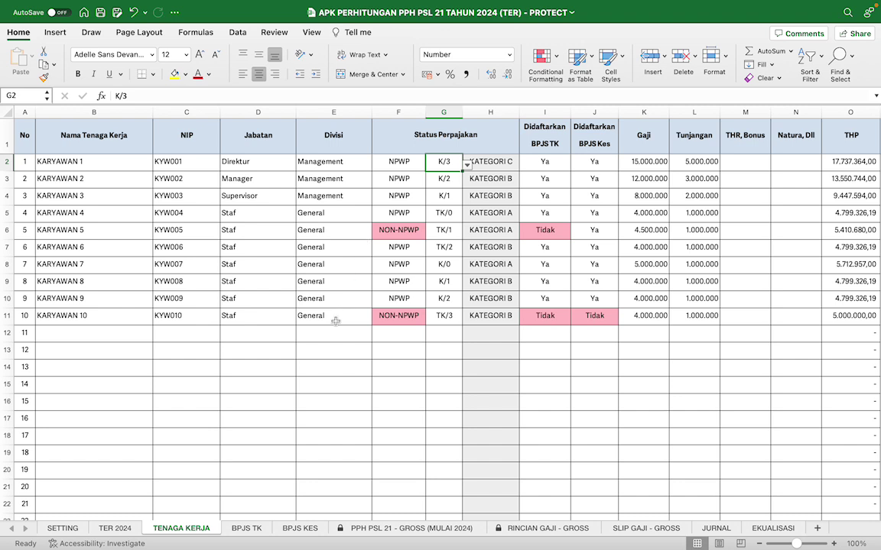
# - Compare KARYAWAN 1's registered wage formula on the BPJS TK sheet with the Gaji and Tunjangan cells on TENAGA KERJA
pyautogui.click(246, 529)
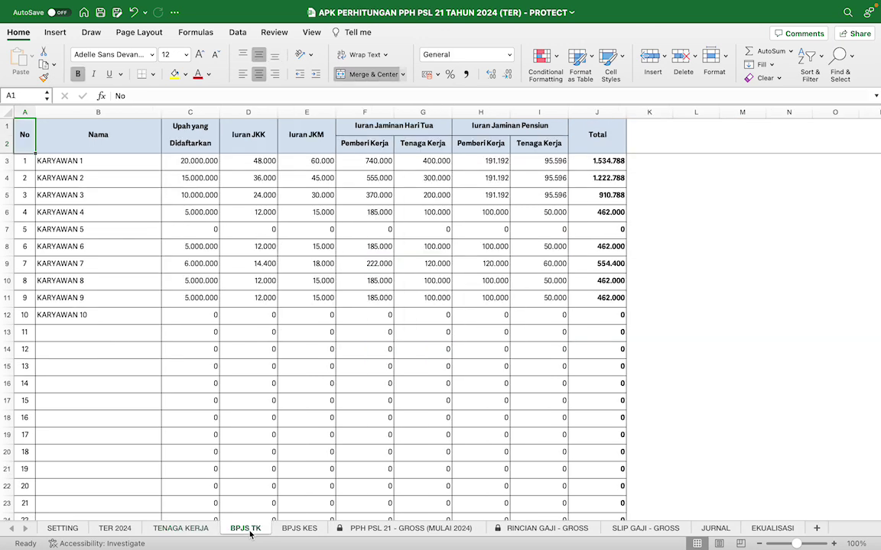
pyautogui.click(213, 163)
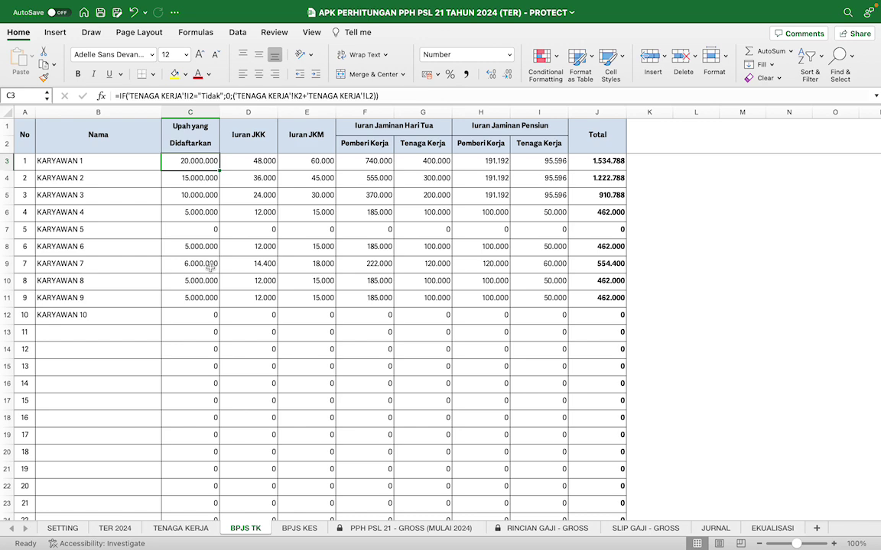
pyautogui.click(181, 528)
pyautogui.click(652, 165)
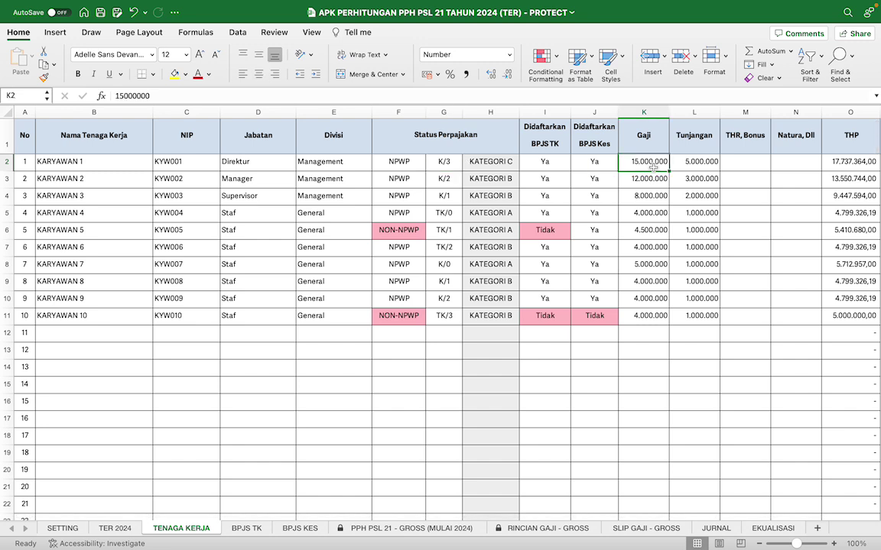
pyautogui.hotkey('shift', 'Right')
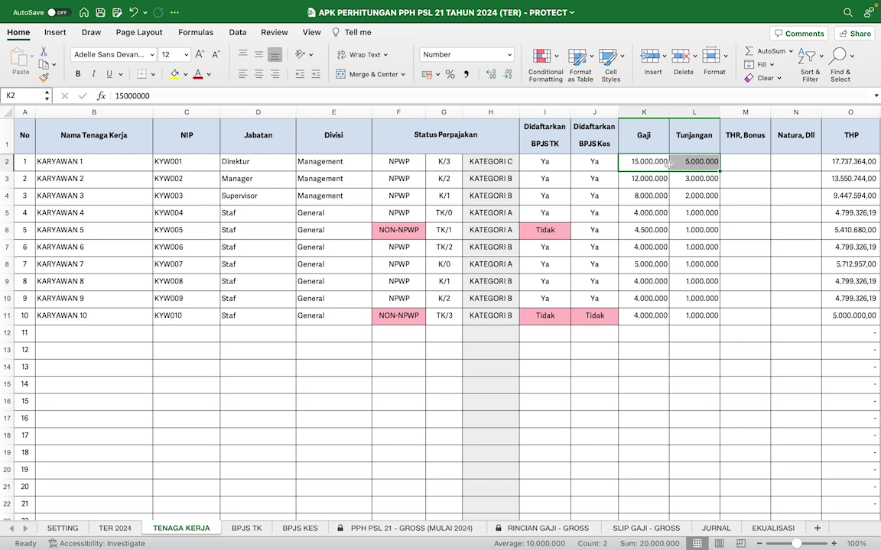
pyautogui.click(245, 528)
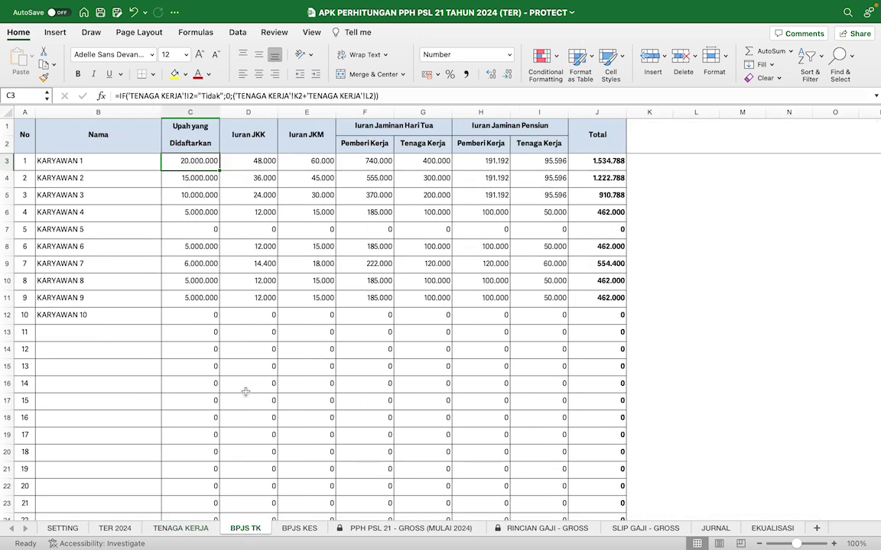
# - Examine KARYAWAN 1's registered wage formula on the BPJS KES sheet against the salary data on TENAGA KERJA
pyautogui.click(299, 529)
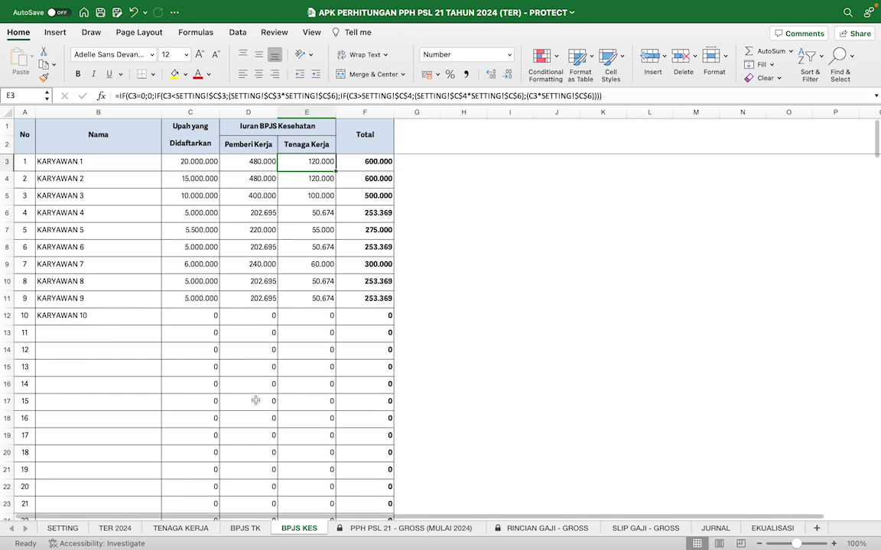
pyautogui.click(199, 163)
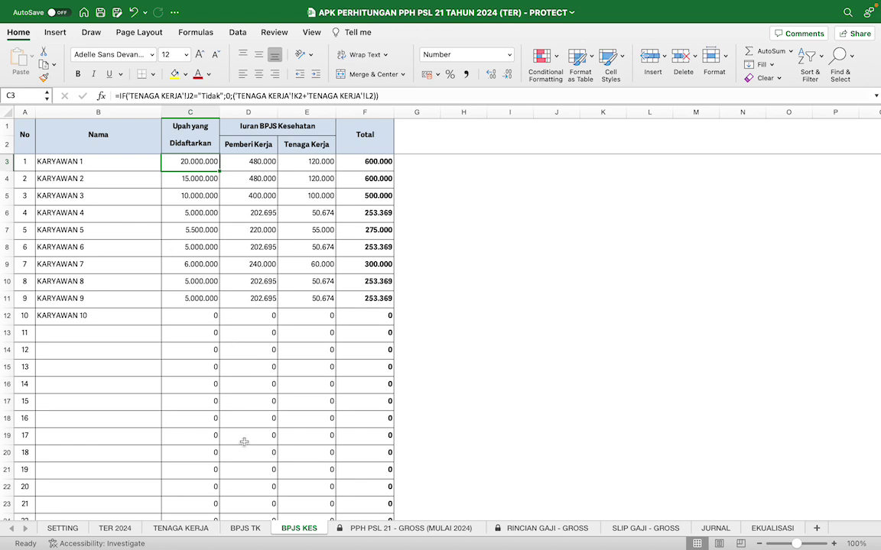
pyautogui.click(181, 529)
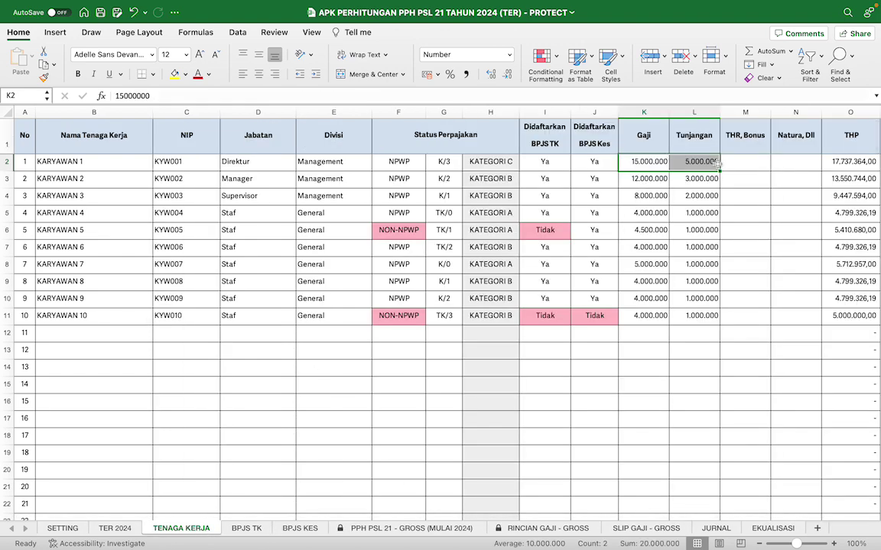
# - Recheck the Upah yang Didaftarkan column and KARYAWAN 1's formula on the BPJS TK sheet, returning to TENAGA KERJA
pyautogui.click(246, 528)
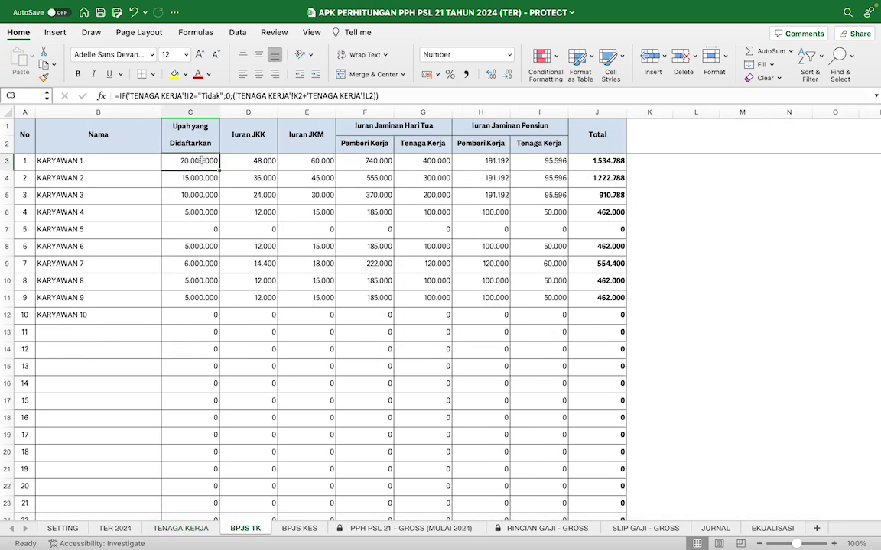
pyautogui.click(196, 112)
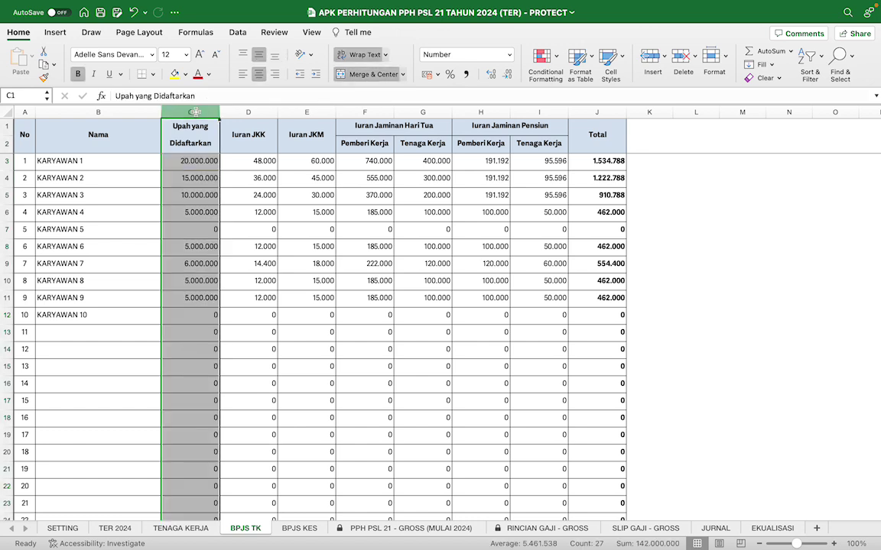
pyautogui.click(194, 165)
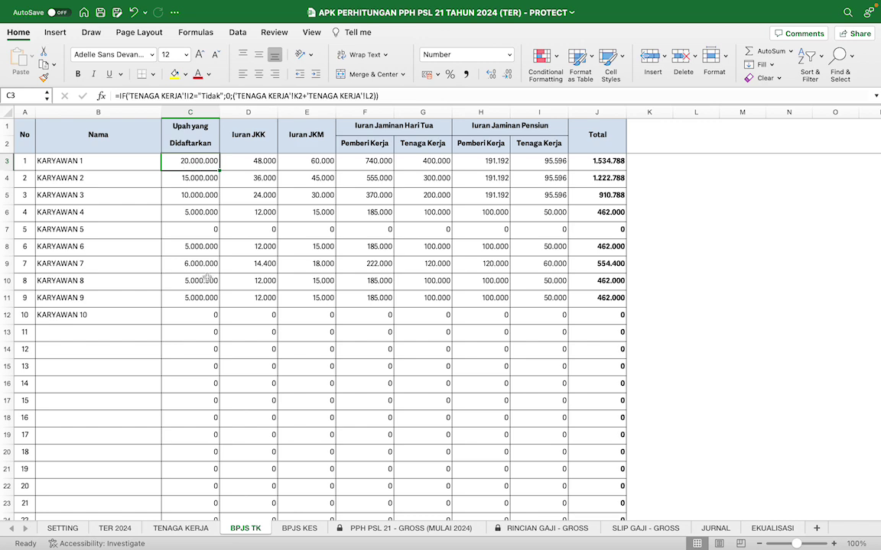
pyautogui.click(181, 528)
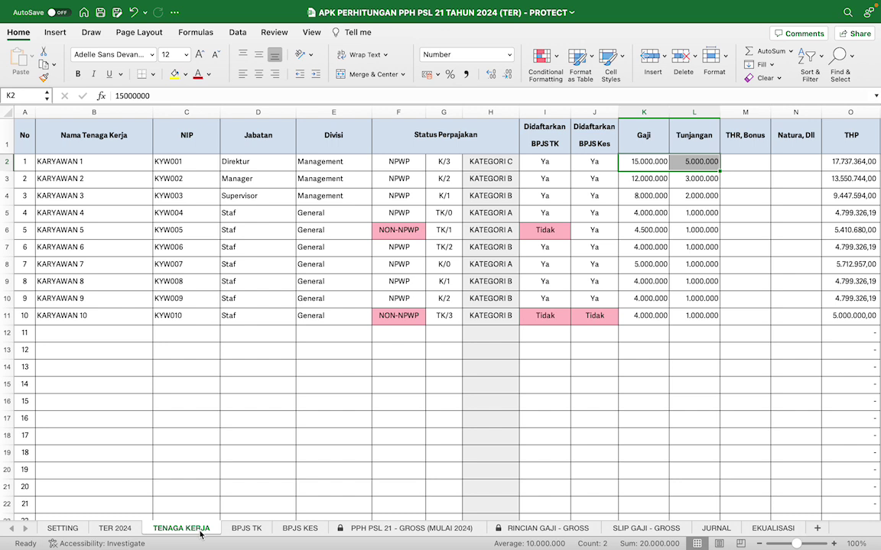
# - Check KARYAWAN 1's Tarif Efektif and gross monthly income on PPH PSL 21 - GROSS, plus the category on TENAGA KERJA
pyautogui.click(387, 534)
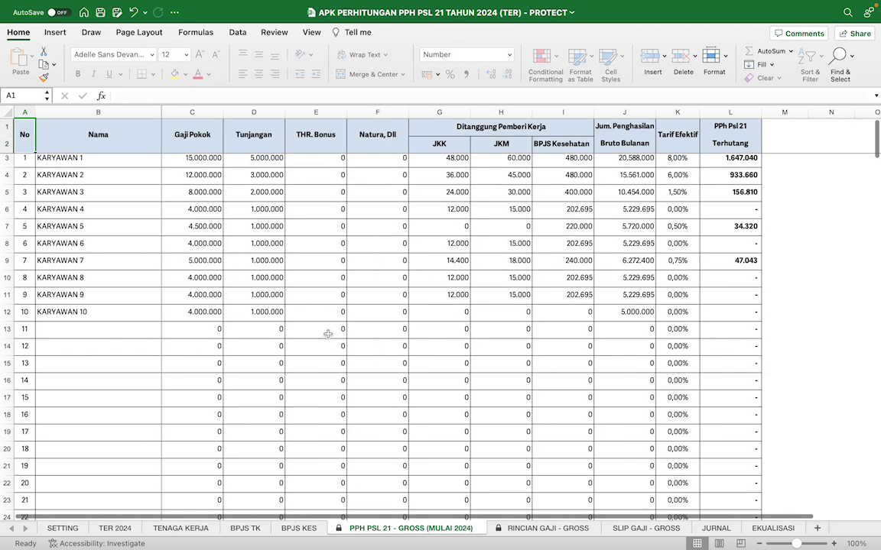
pyautogui.click(675, 163)
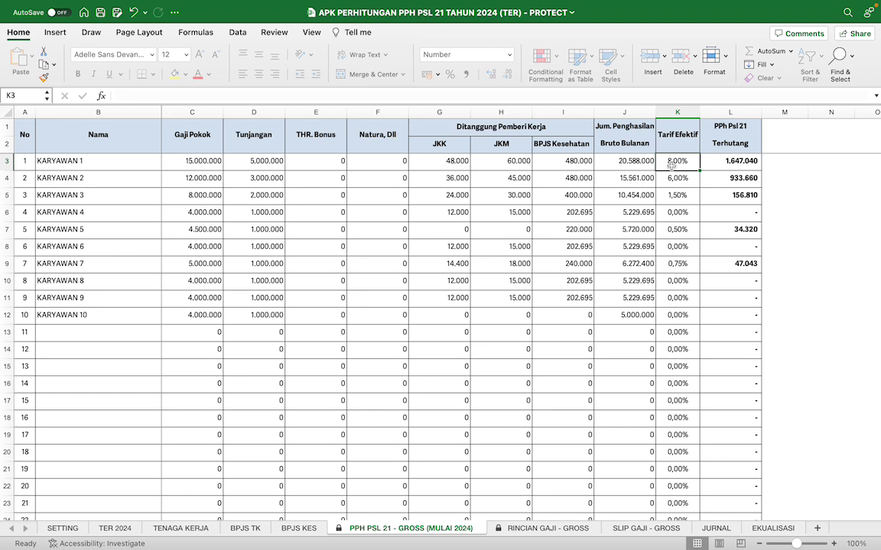
pyautogui.click(629, 167)
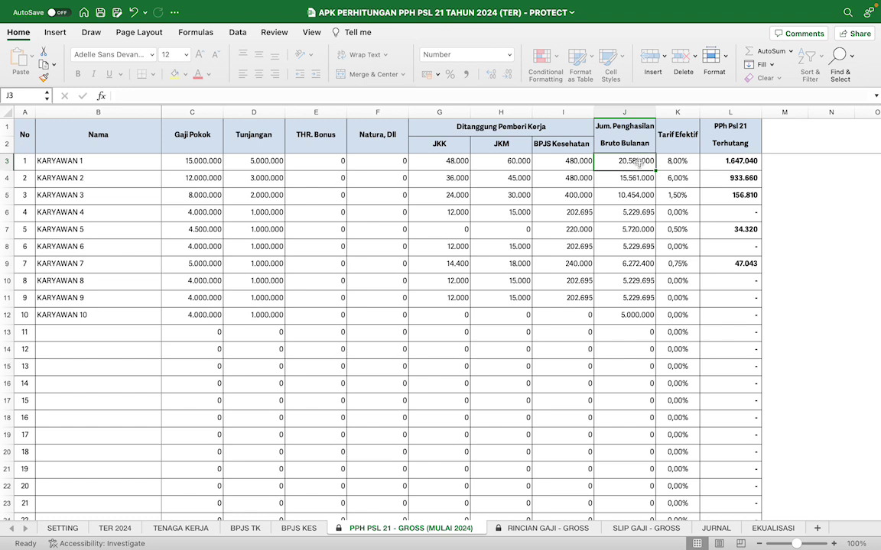
pyautogui.click(181, 529)
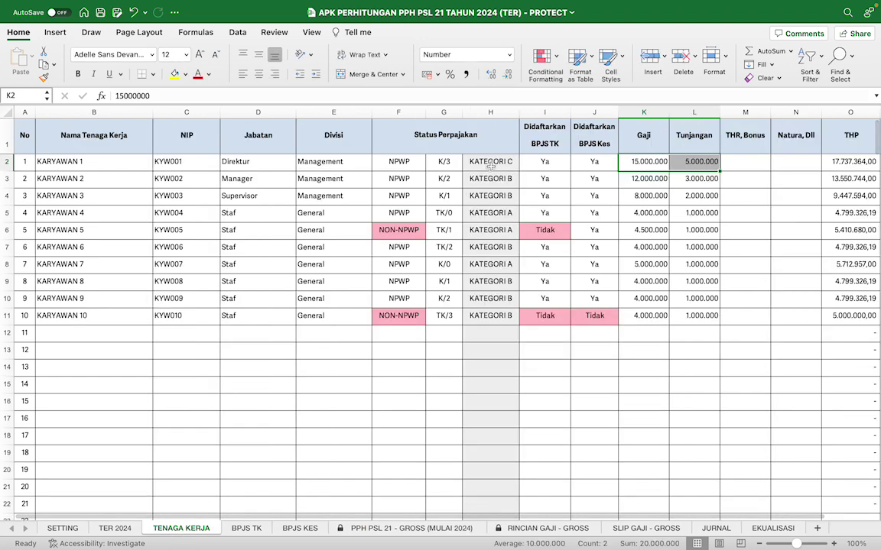
pyautogui.click(490, 163)
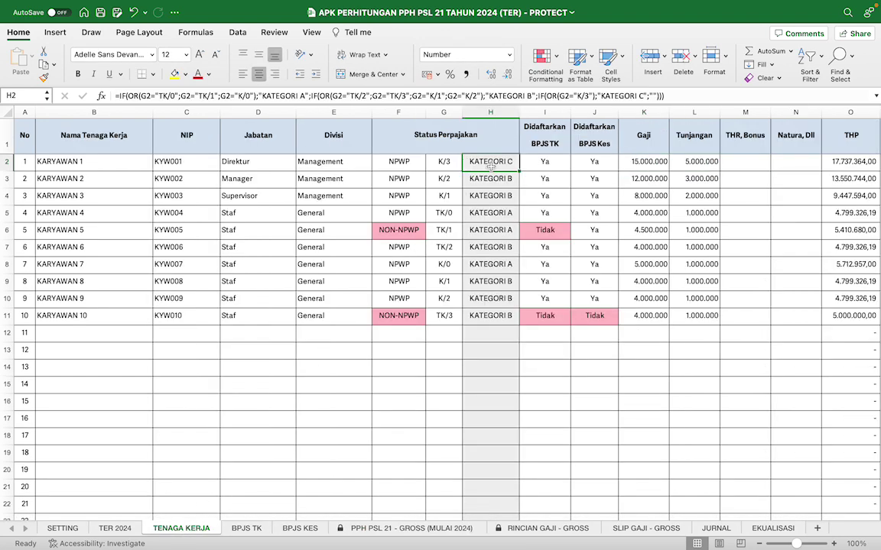
# - Find the KATEGORI C bracket covering KARYAWAN 1's gross income on TER 2024, selecting row 100 and its Tarif cell
pyautogui.click(115, 528)
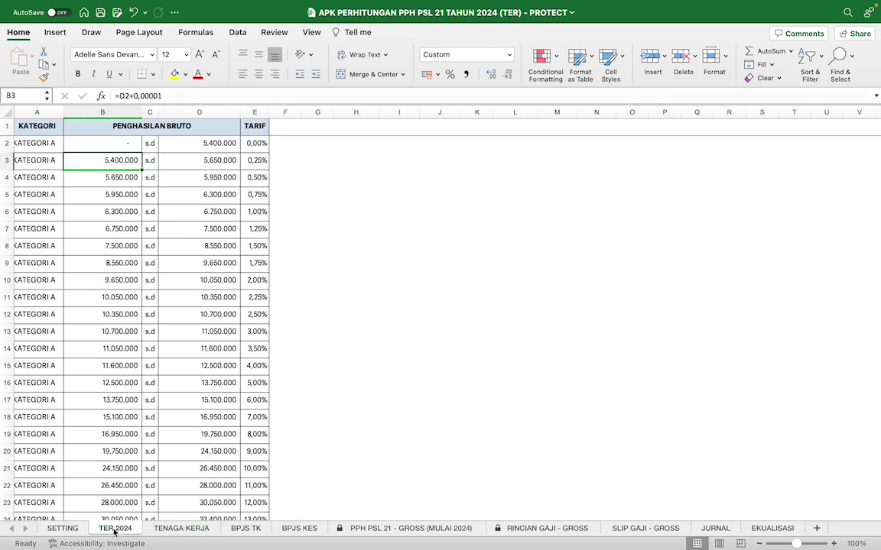
pyautogui.scroll(-18, 128, 413)
pyautogui.scroll(-20, 129, 413)
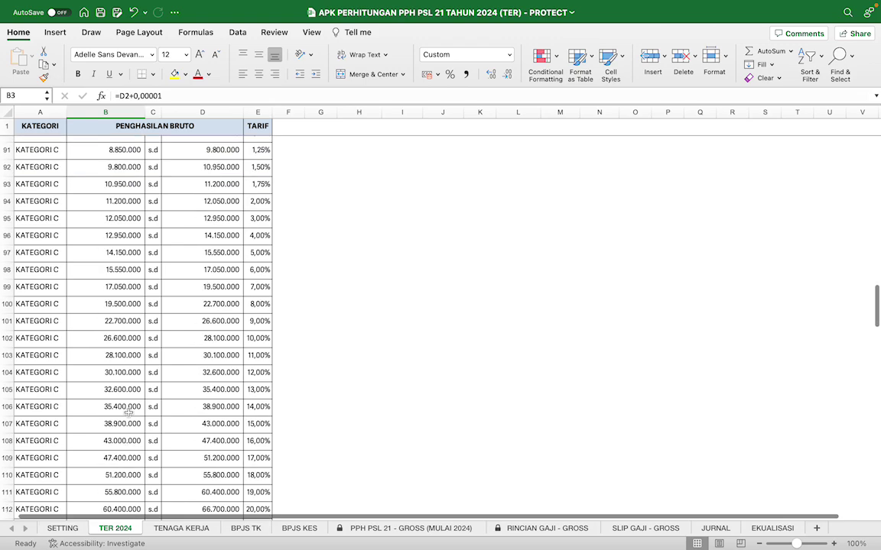
pyautogui.scroll(4, 128, 413)
pyautogui.scroll(2, 128, 413)
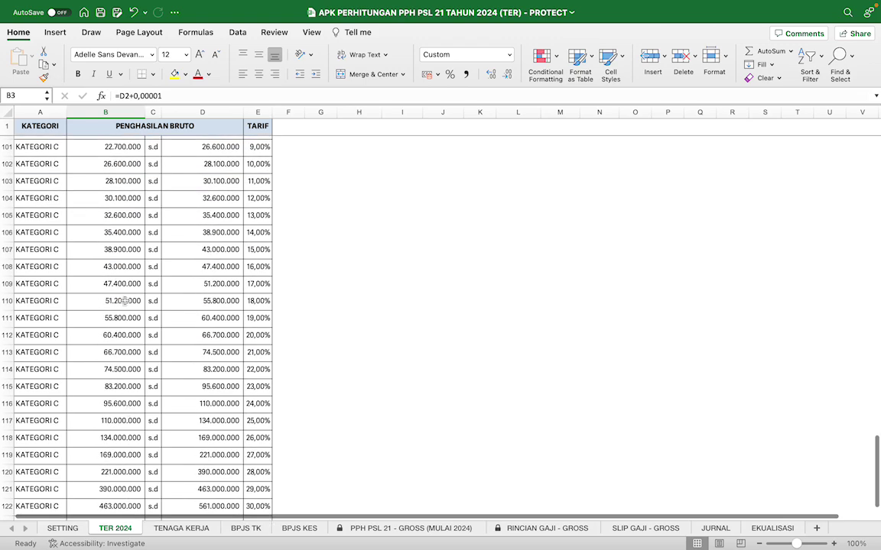
pyautogui.scroll(2, 121, 250)
pyautogui.scroll(2, 123, 254)
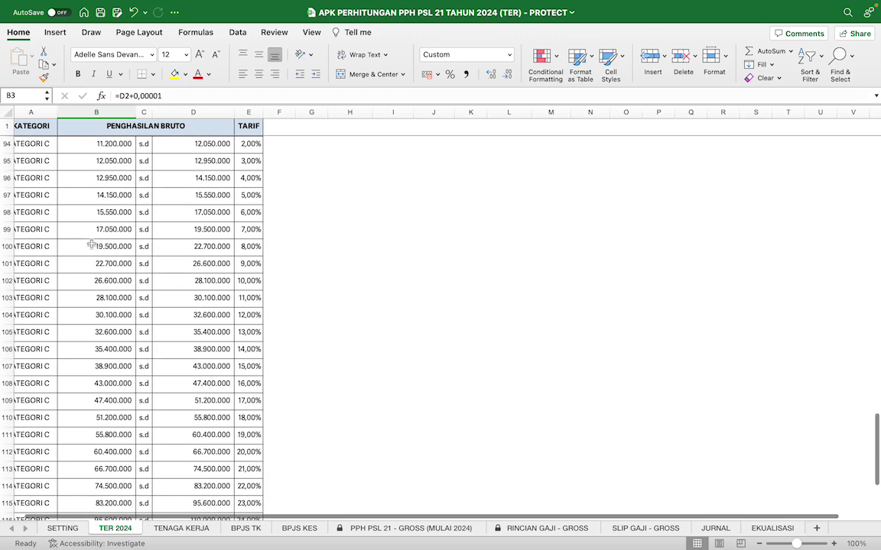
pyautogui.hscroll(-1, 125, 260)
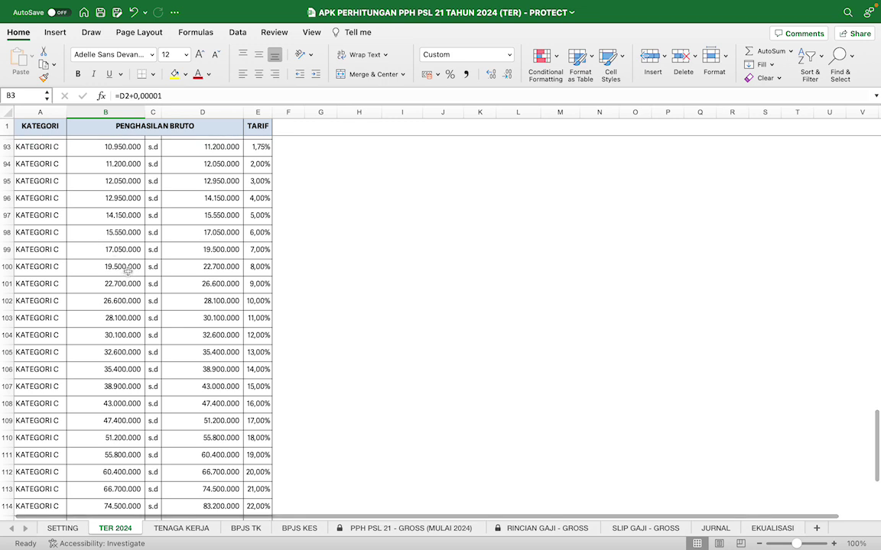
pyautogui.click(6, 266)
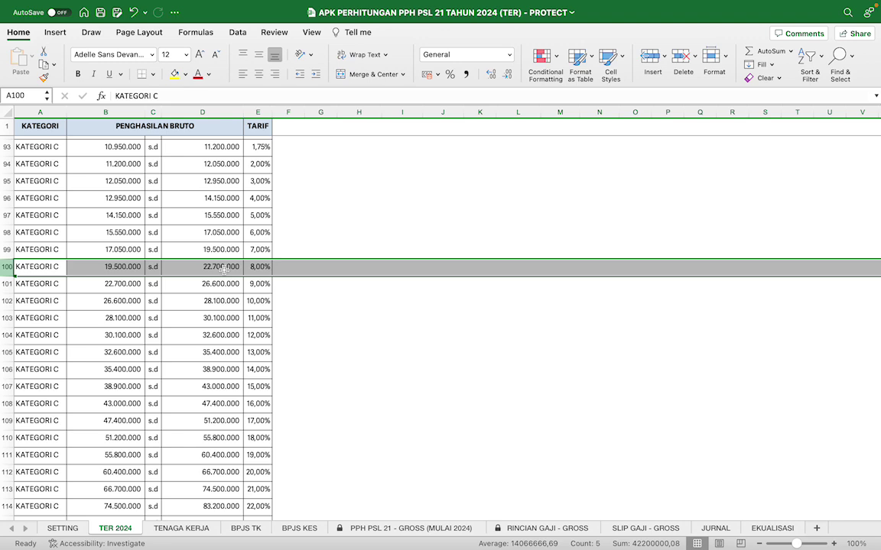
pyautogui.click(259, 268)
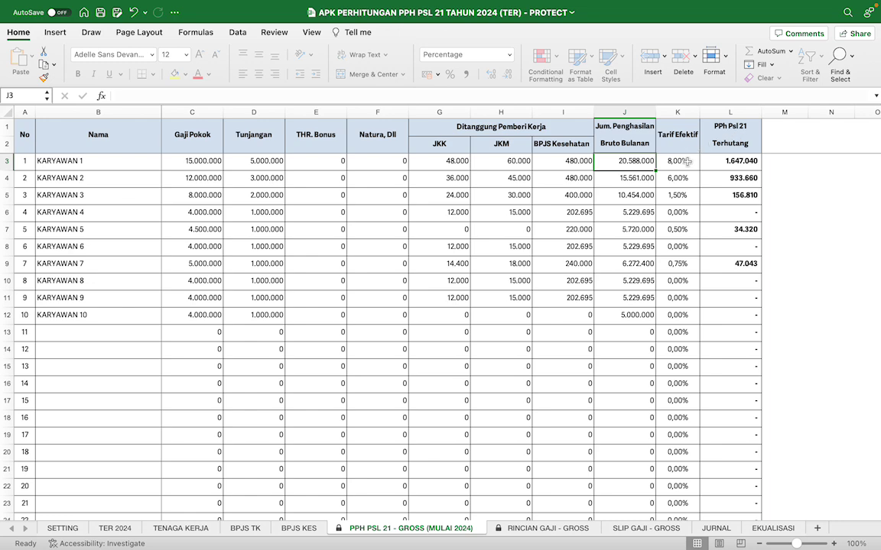
# - Set KARYAWAN 1's Gaji on the TENAGA KERJA sheet to 25000000
pyautogui.click(616, 173)
pyautogui.press('Up')
pyautogui.click(168, 528)
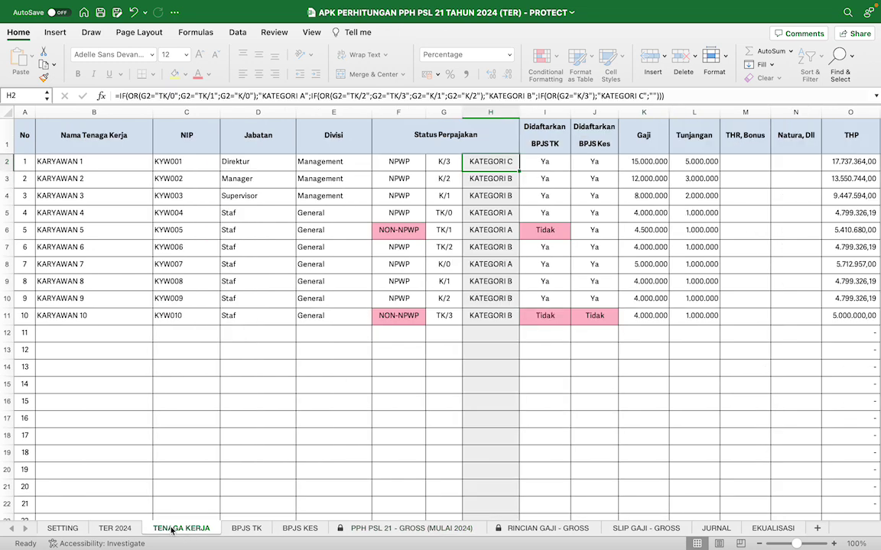
pyautogui.click(641, 168)
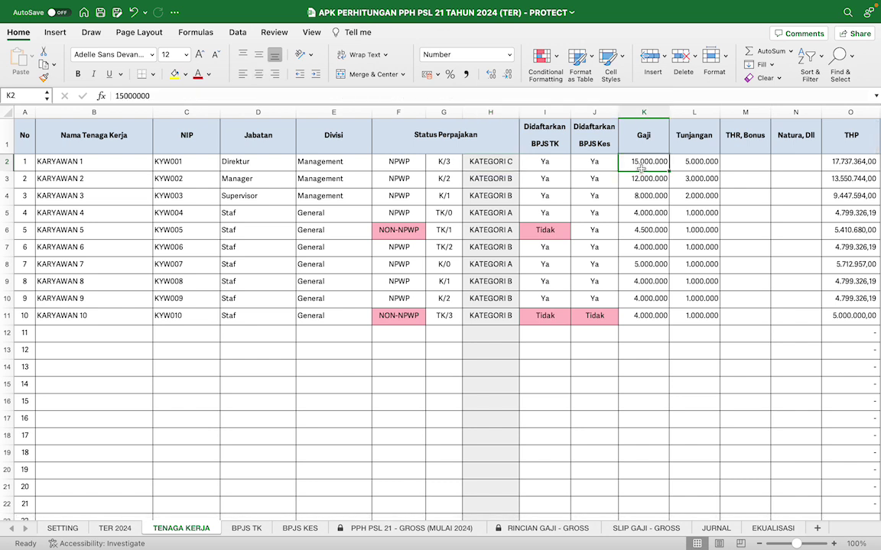
pyautogui.write('25000000')
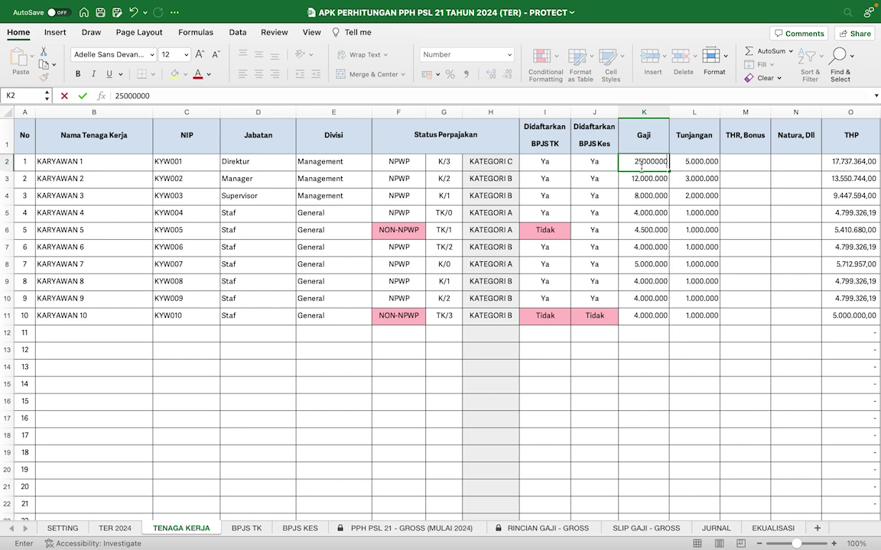
pyautogui.press('Return')
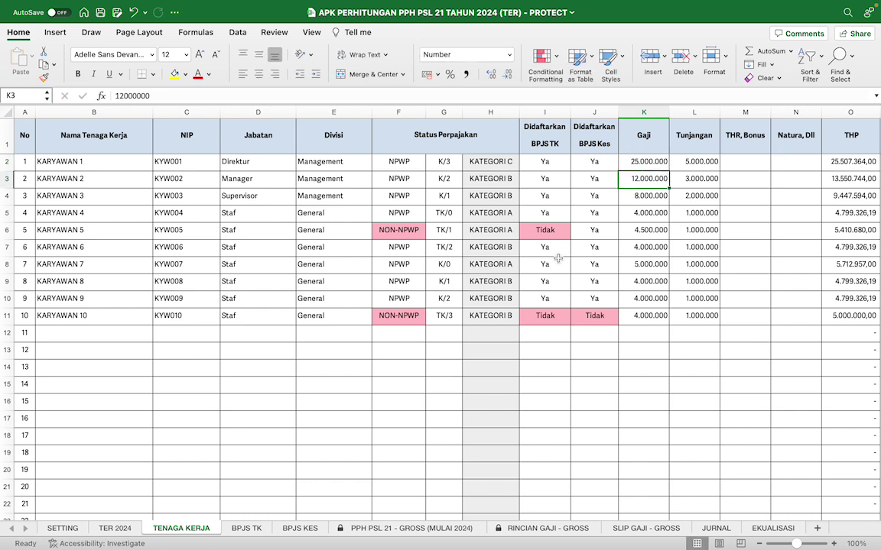
# - Inspect KARYAWAN 1's recalculated Tarif Efektif and gross monthly income on PPH PSL 21 - GROSS
pyautogui.click(403, 528)
pyautogui.click(676, 160)
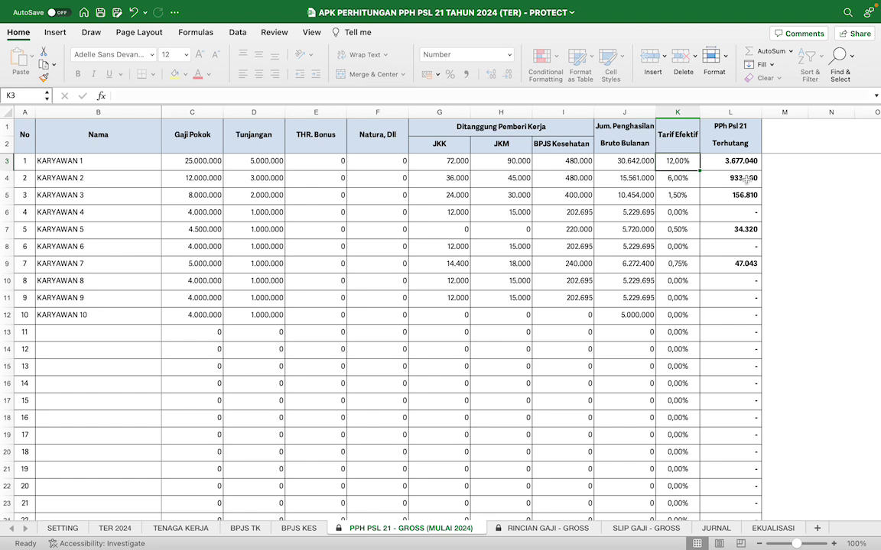
pyautogui.click(640, 161)
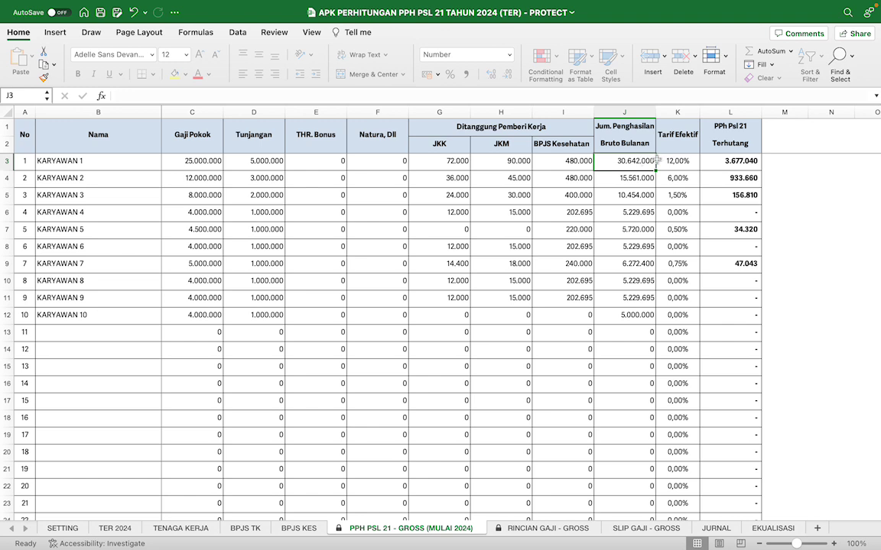
# - Locate the KATEGORI C bracket for KARYAWAN 1's new gross income on TER 2024 and select row 104
pyautogui.click(126, 529)
pyautogui.scroll(-2, 172, 474)
pyautogui.click(201, 274)
pyautogui.click(6, 292)
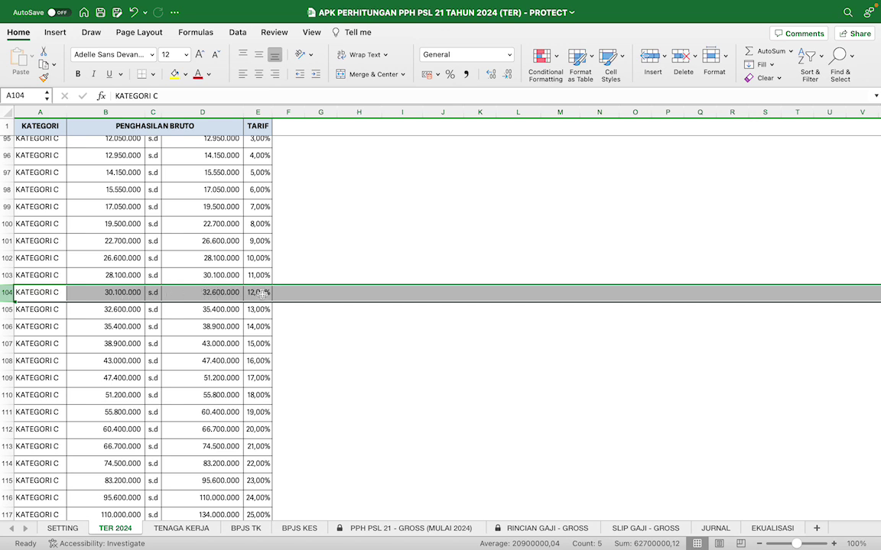
# - Compare KARYAWAN 1's gross income and Tarif Efektif on PPH PSL 21 - GROSS with the selected TER 2024 bracket
pyautogui.click(376, 529)
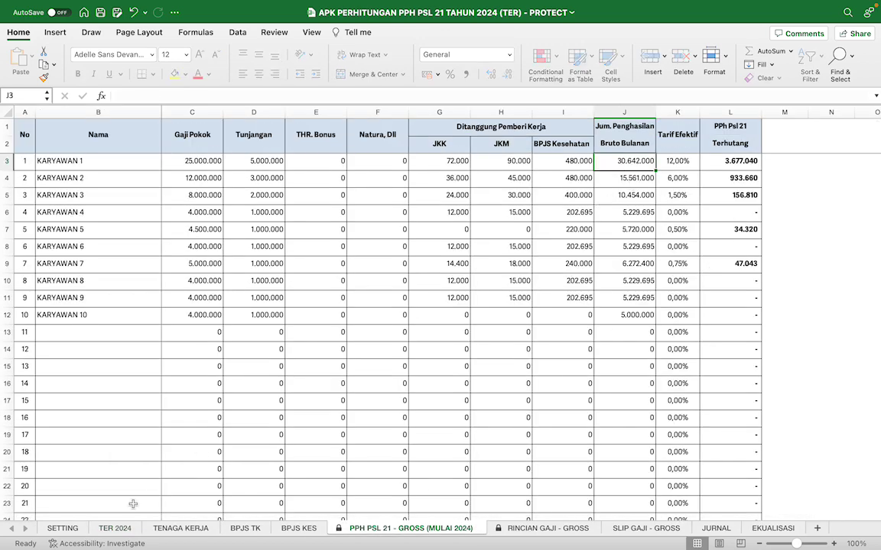
pyautogui.click(123, 529)
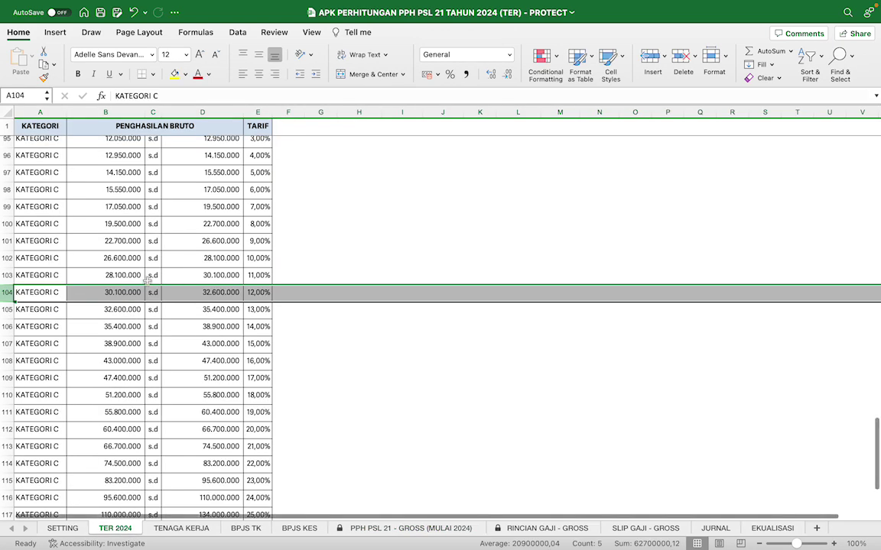
pyautogui.click(423, 529)
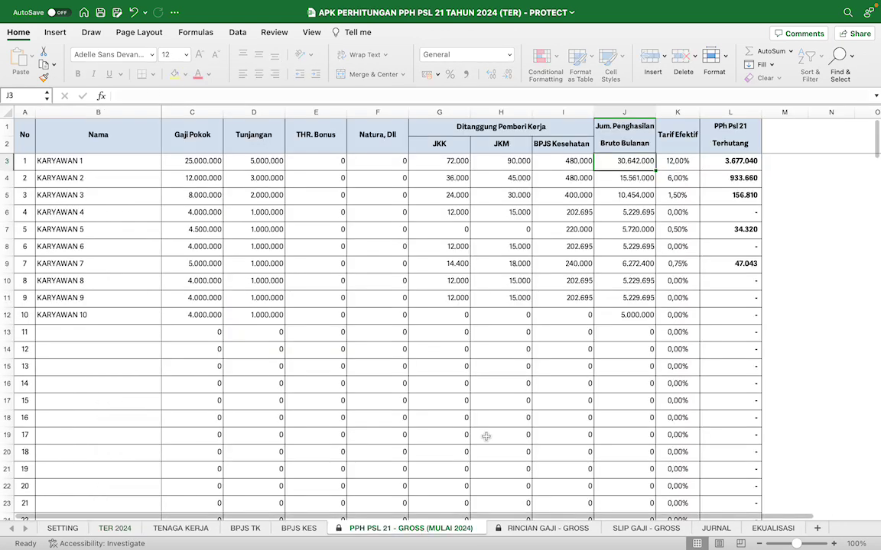
pyautogui.click(682, 166)
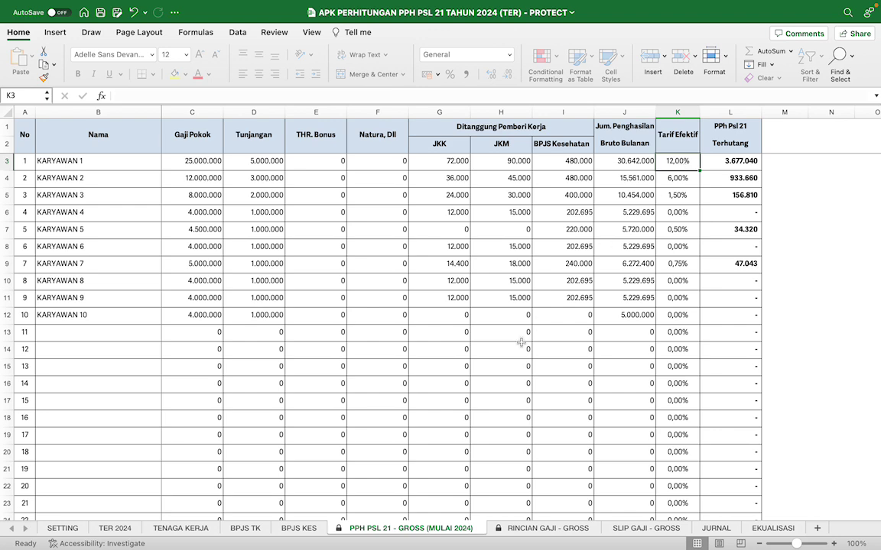
# - Review the Penerimaan and Ditanggung Pemberi Kerja columns on the RINCIAN GAJI - GROSS sheet
pyautogui.click(540, 528)
pyautogui.hscroll(-1, 498, 327)
pyautogui.hscroll(-2, 499, 327)
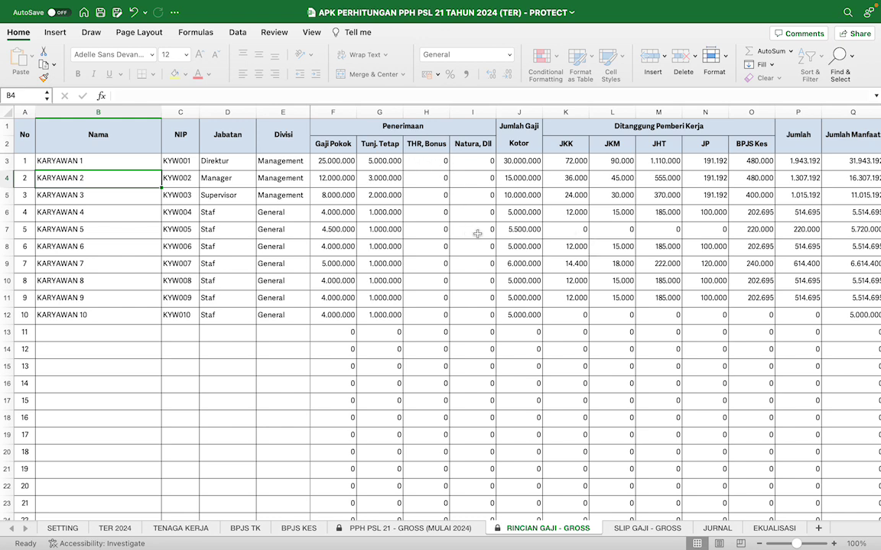
pyautogui.hscroll(3, 613, 154)
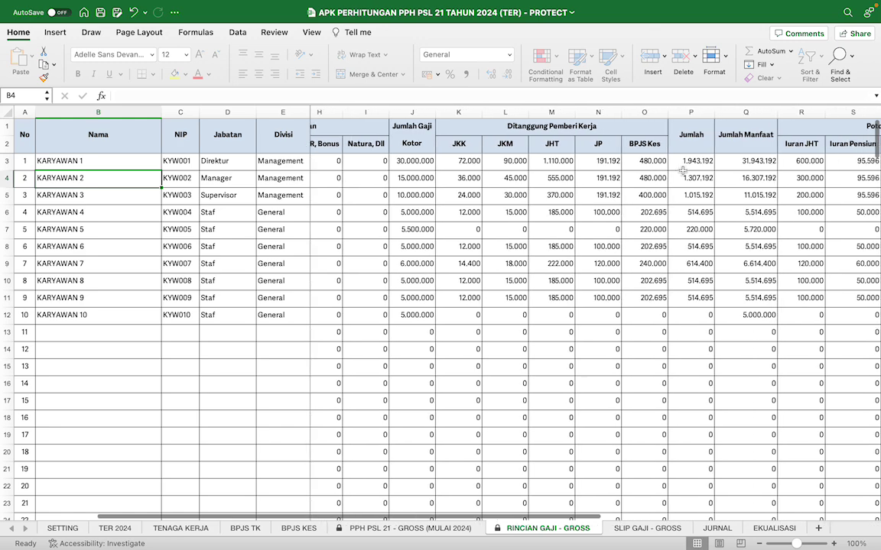
pyautogui.click(540, 123)
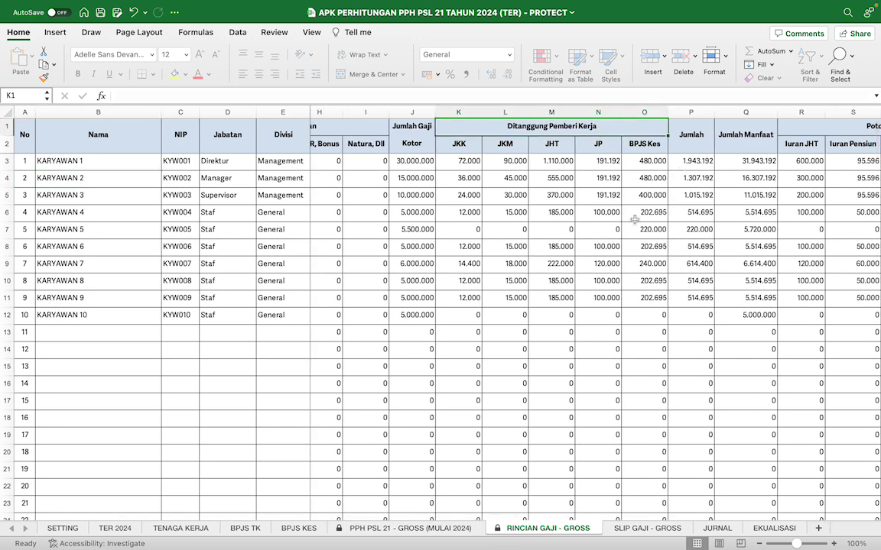
# - Examine the Jumlah Manfaat, Potongan and Jumlah Gaji Bersih columns for KARYAWAN 1 on RINCIAN GAJI - GROSS
pyautogui.hscroll(1, 634, 219)
pyautogui.hscroll(3, 634, 220)
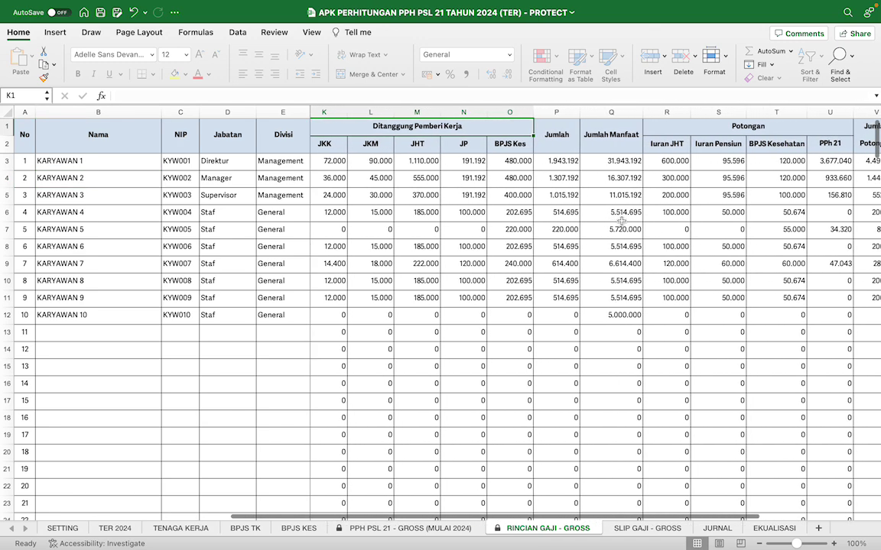
pyautogui.hscroll(2, 621, 221)
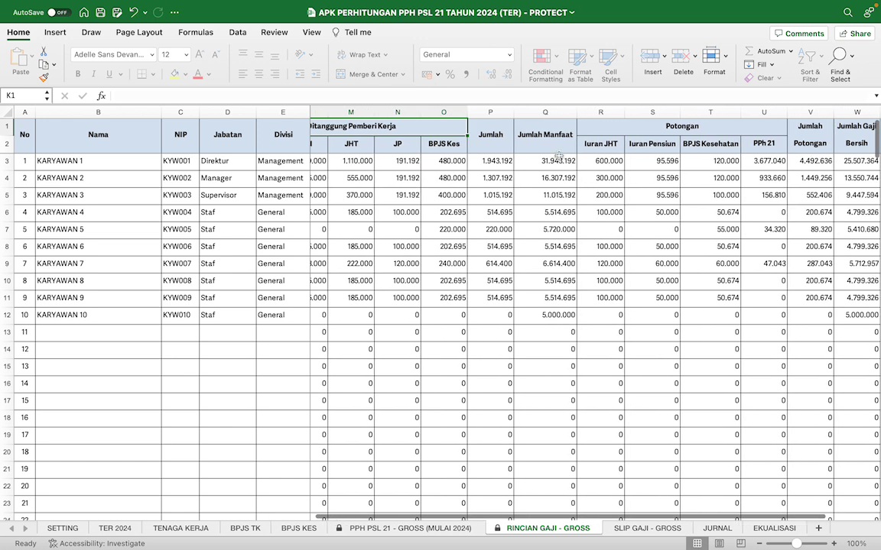
pyautogui.click(558, 158)
pyautogui.hscroll(2, 596, 164)
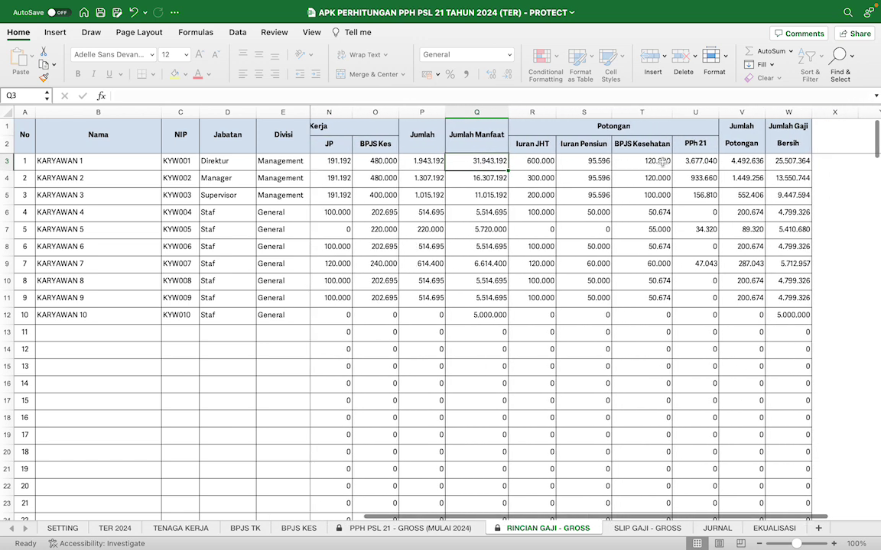
pyautogui.hscroll(1, 631, 157)
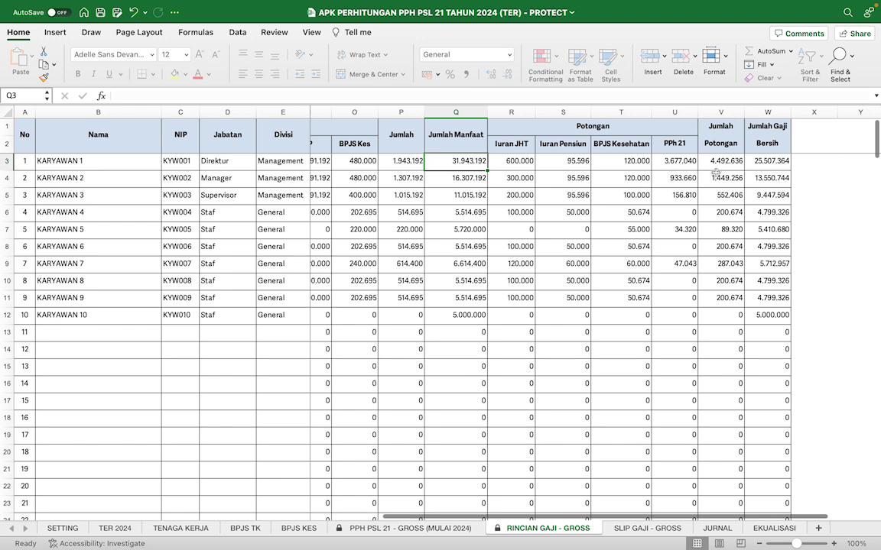
pyautogui.click(770, 161)
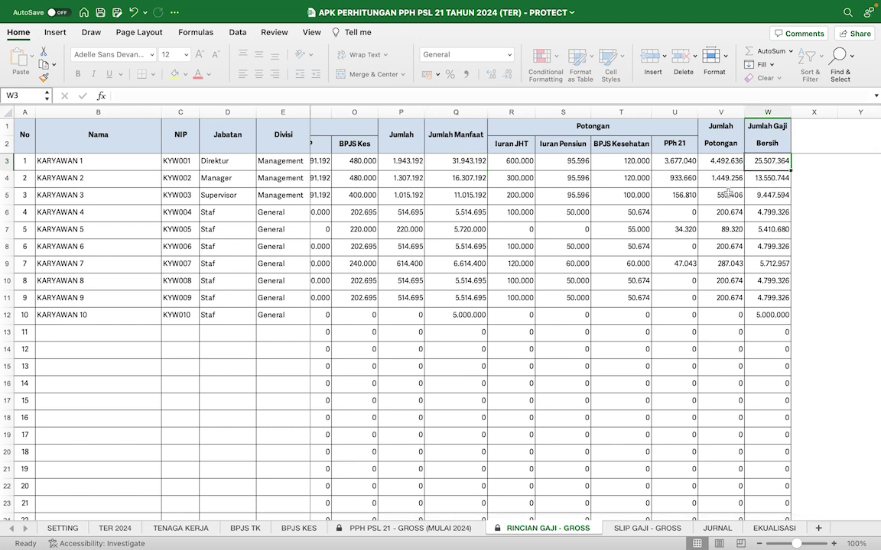
pyautogui.hscroll(-10, 728, 194)
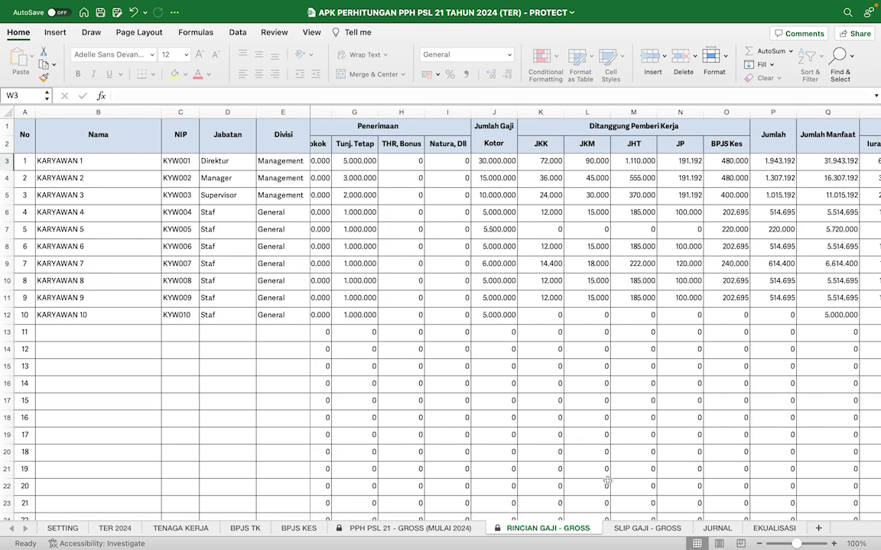
# - On the SLIP GAJI - GROSS sheet, set the payslip's Nama to KARYAWAN 5 and view the slip down to Take Home Pay
pyautogui.click(642, 529)
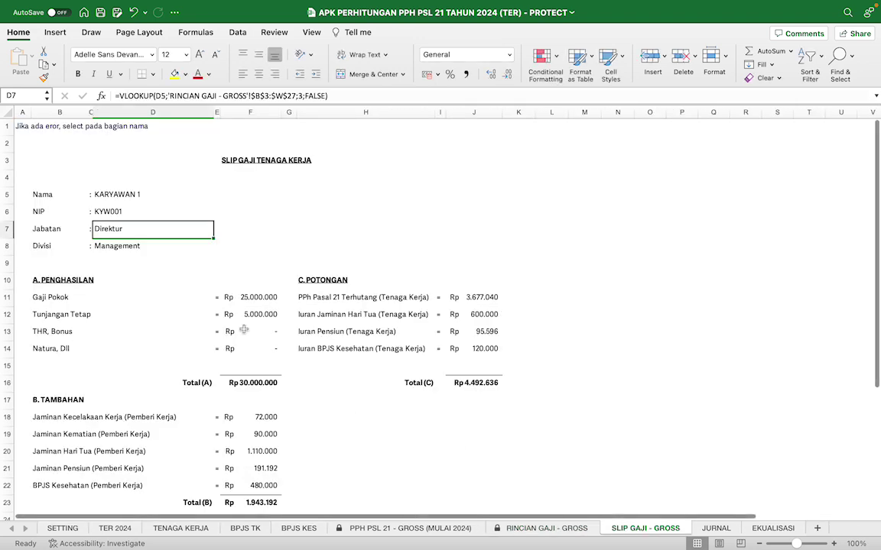
pyautogui.click(200, 196)
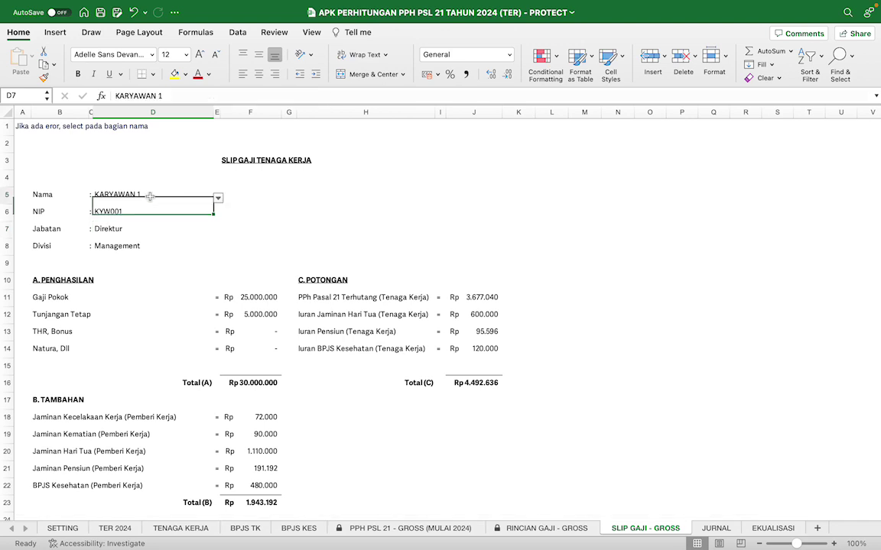
pyautogui.click(218, 198)
pyautogui.click(218, 198)
pyautogui.click(218, 198)
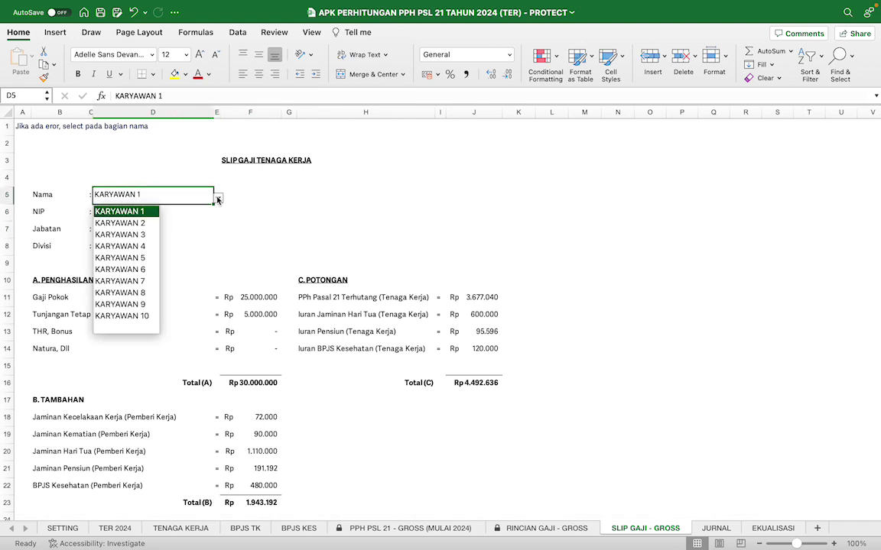
pyautogui.click(136, 258)
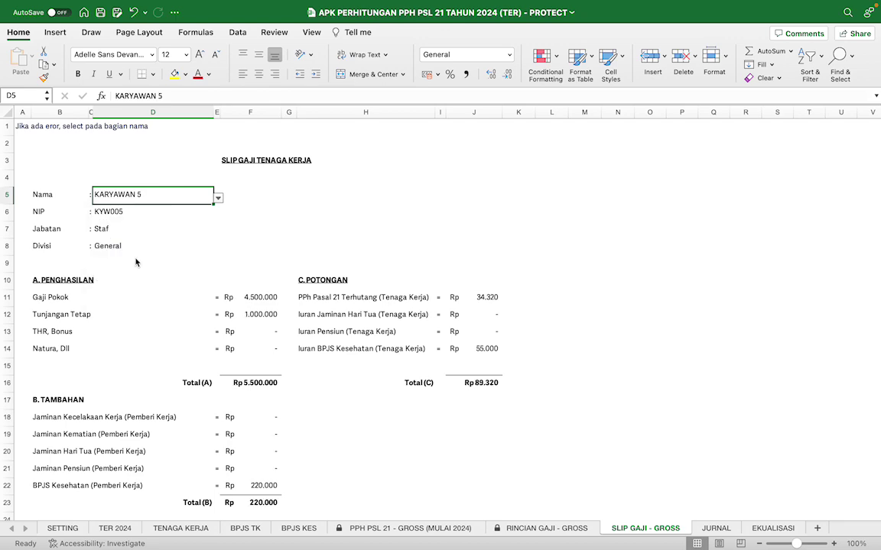
pyautogui.scroll(-3, 162, 329)
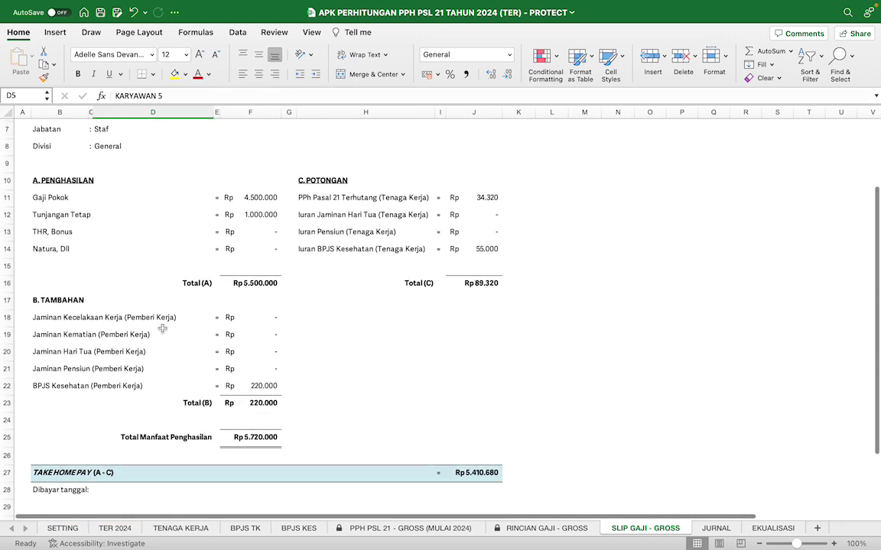
# - Switch the payslip's Nama to KARYAWAN 6 and return it to KARYAWAN 1
pyautogui.scroll(3, 162, 329)
pyautogui.click(212, 185)
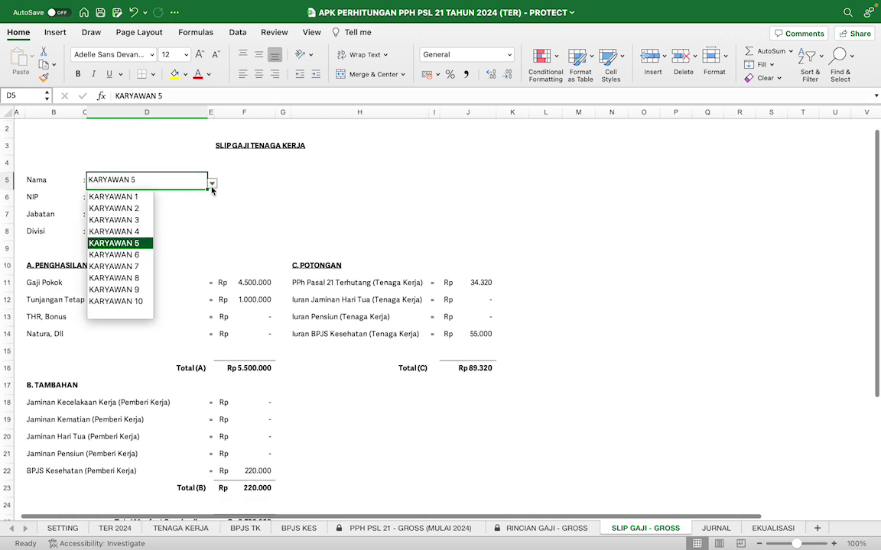
pyautogui.press('Down')
pyautogui.press('Return')
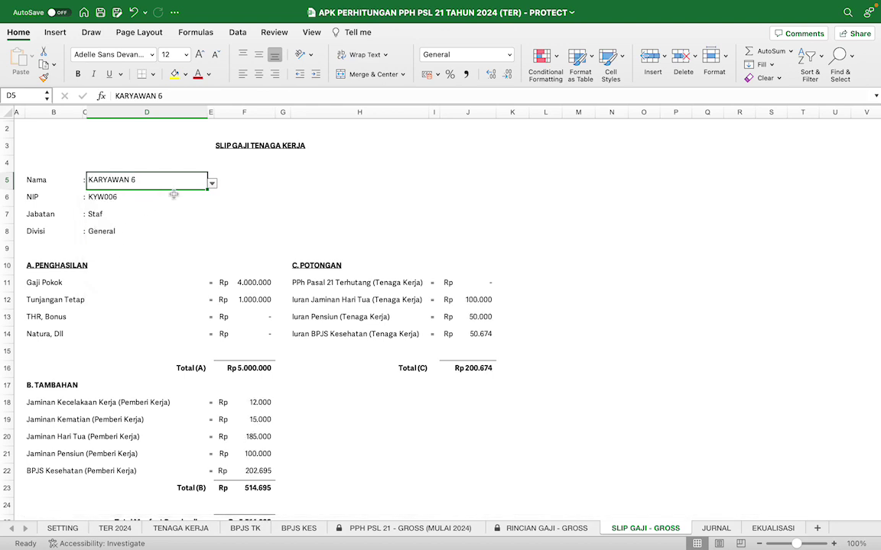
pyautogui.click(211, 184)
pyautogui.click(118, 196)
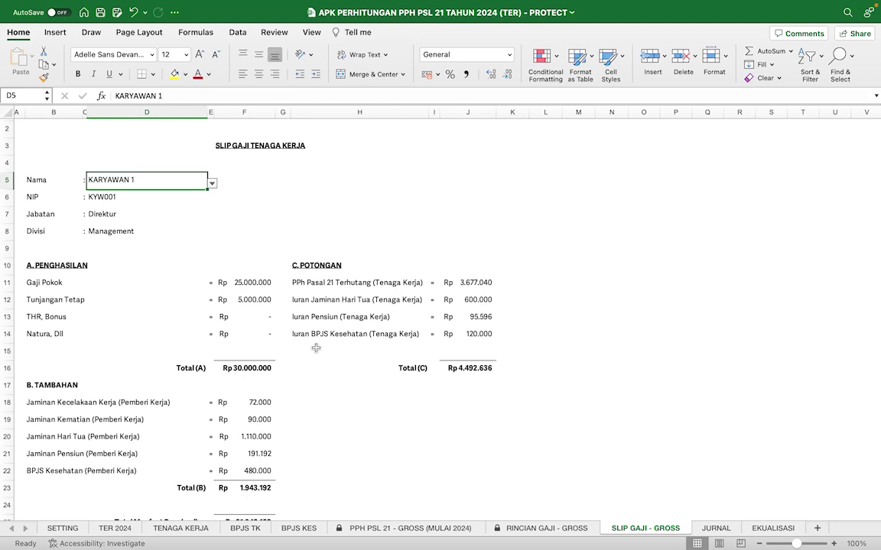
# - Review the AKUN, DEBIT and KREDIT columns of the gross-method payroll journal on the JURNAL sheet
pyautogui.click(714, 527)
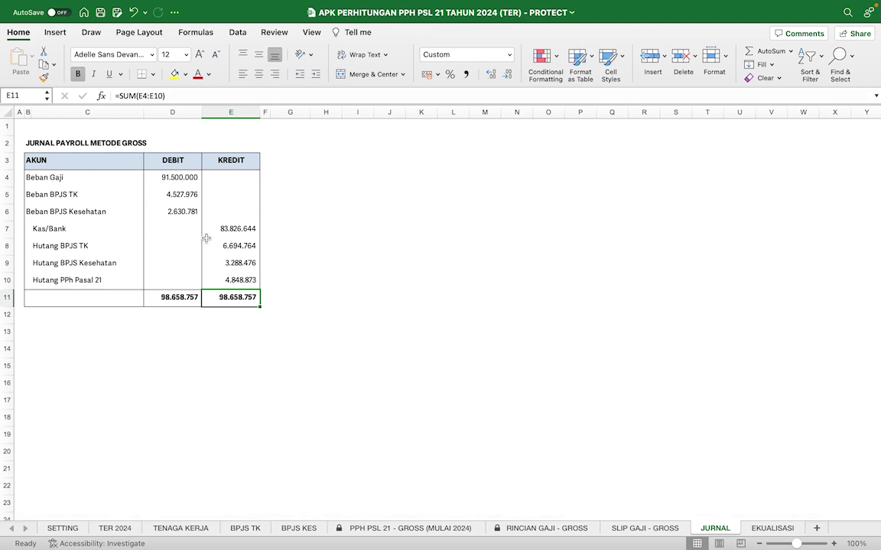
pyautogui.click(37, 161)
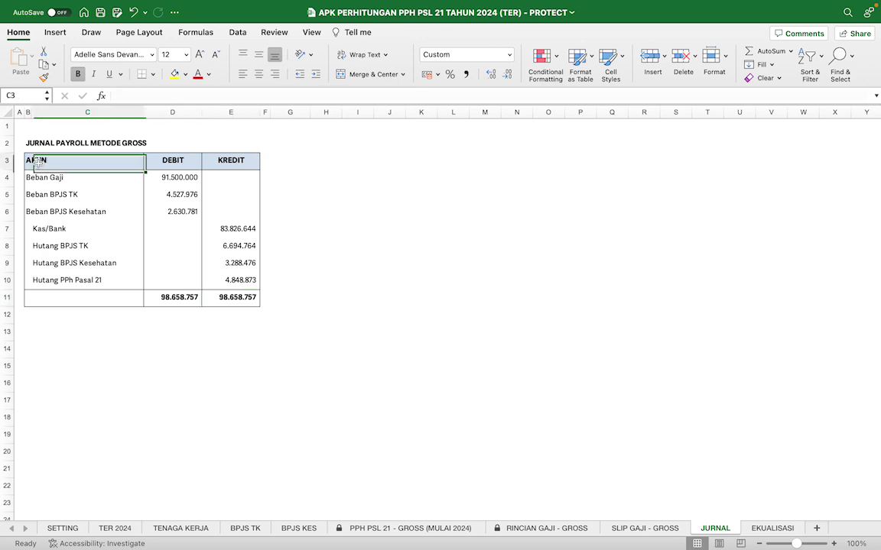
pyautogui.click(29, 161)
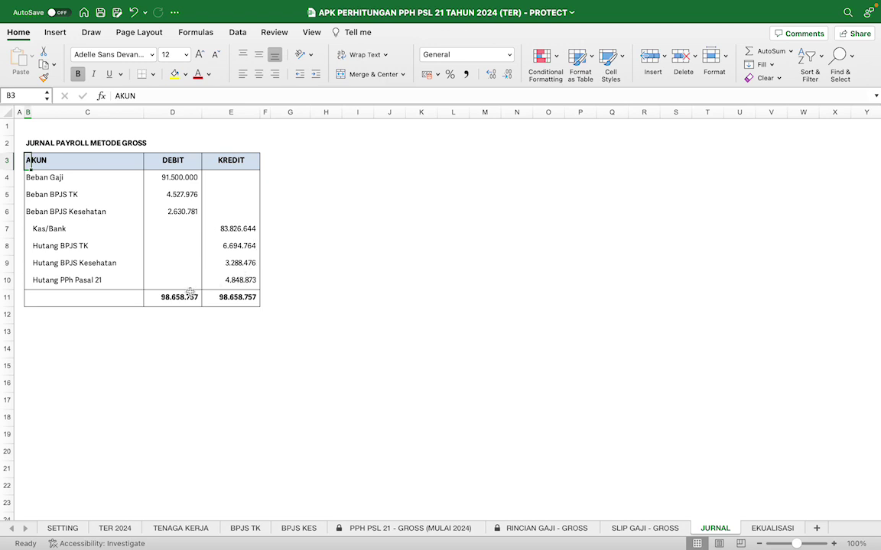
# - Inspect the Biaya Gaji, Jaminan Hari Tua and Jaminan Pesiun source formulas in the reconciliation on the EKUALISASI sheet
pyautogui.click(778, 528)
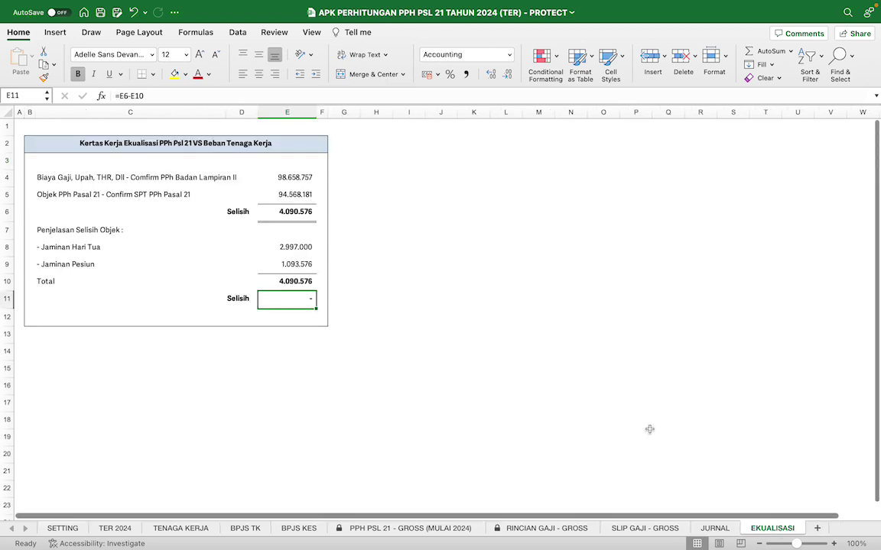
pyautogui.click(305, 177)
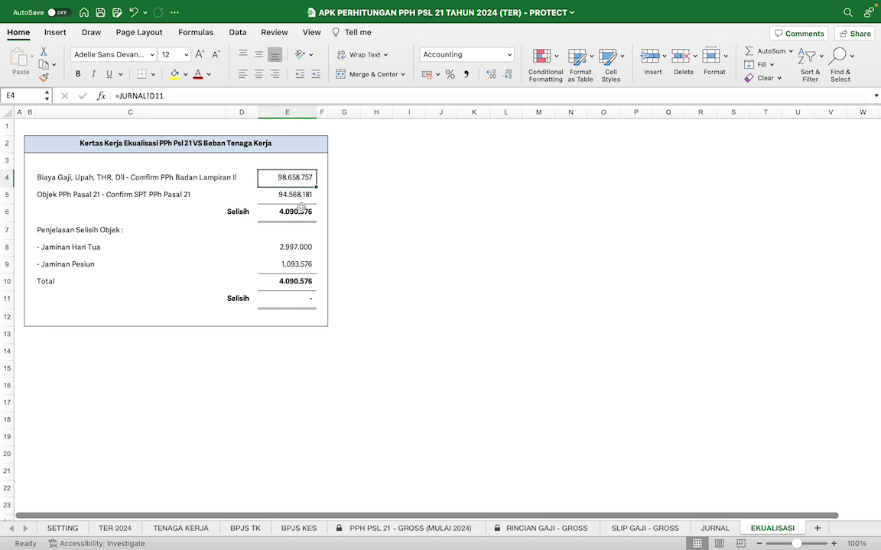
pyautogui.click(295, 248)
pyautogui.press('Down')
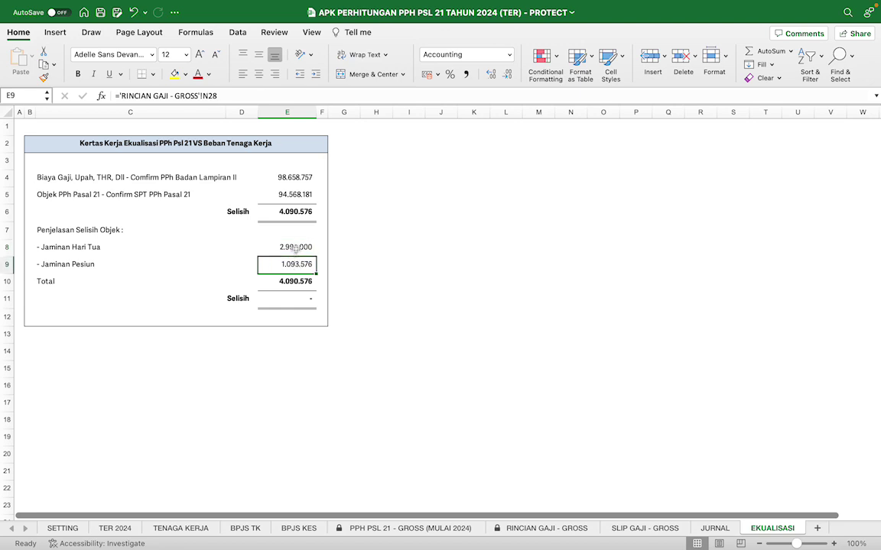
pyautogui.click(296, 249)
pyautogui.click(295, 263)
pyautogui.click(297, 245)
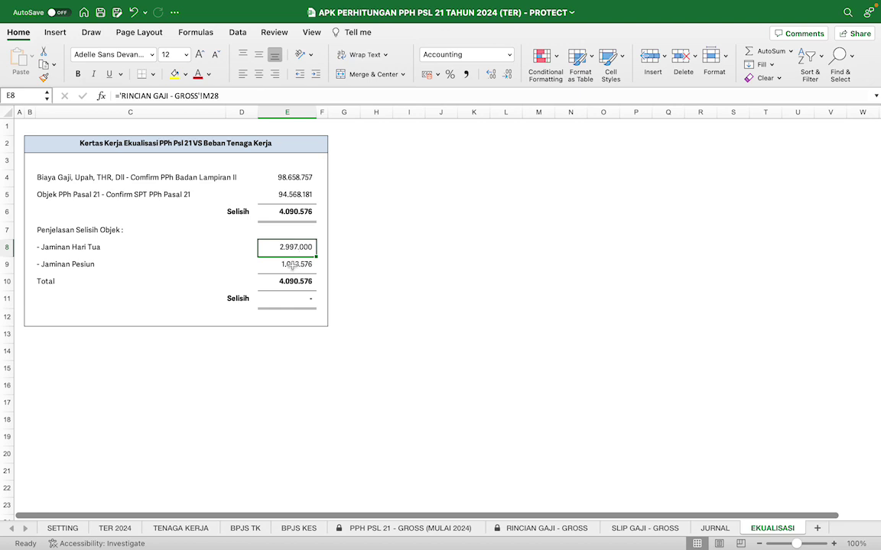
pyautogui.click(295, 267)
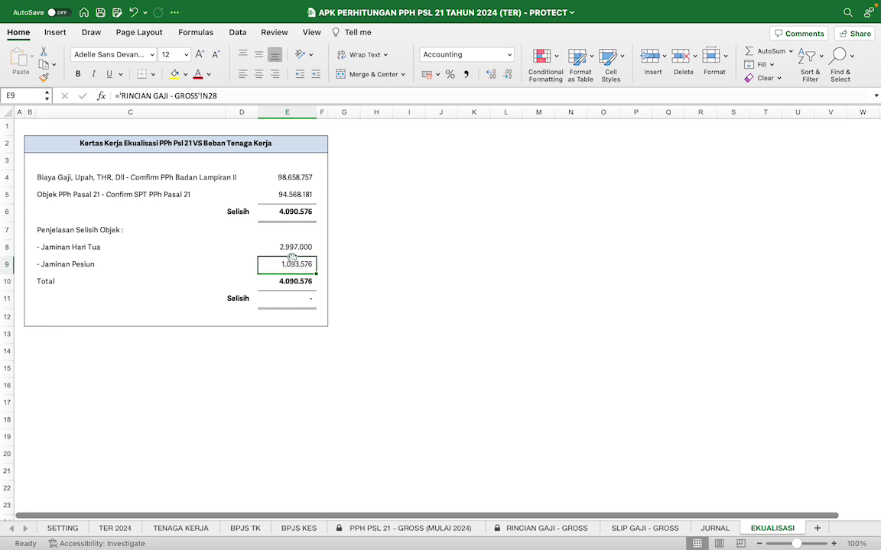
pyautogui.click(292, 249)
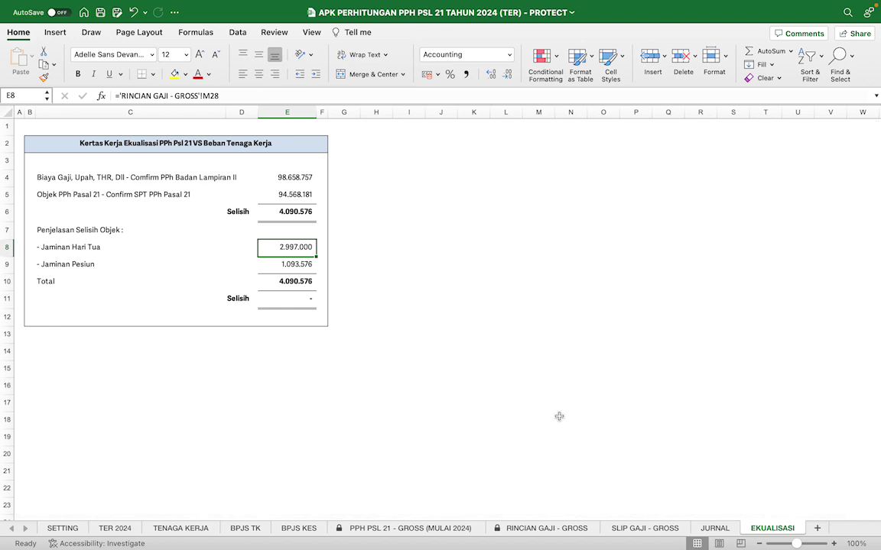
# - Go through the JURNAL accounts from Beban Gaji to Hutang PPh Pasal 21 and inspect the debit total formula
pyautogui.click(717, 529)
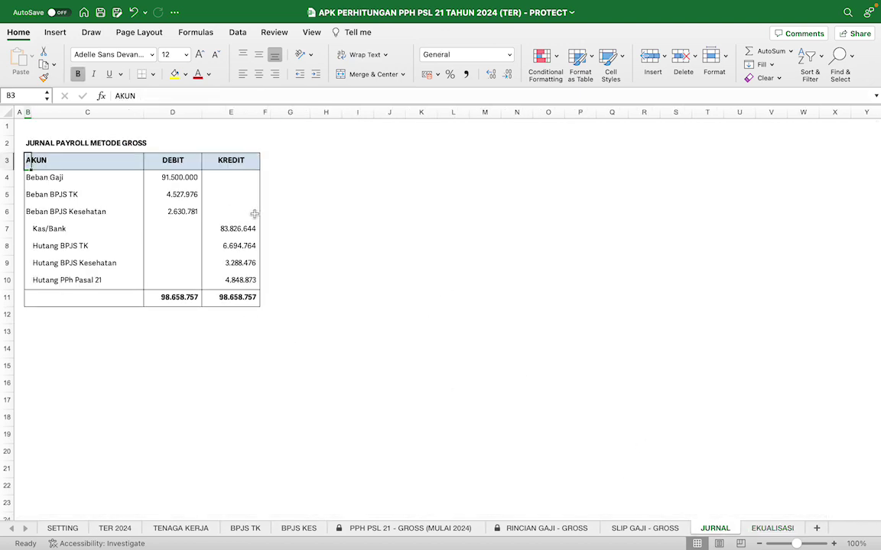
pyautogui.click(670, 530)
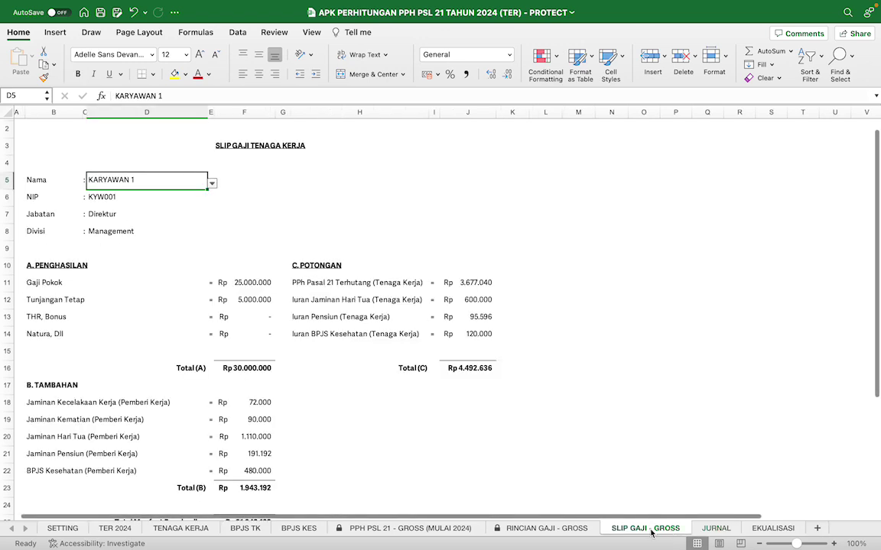
pyautogui.click(716, 529)
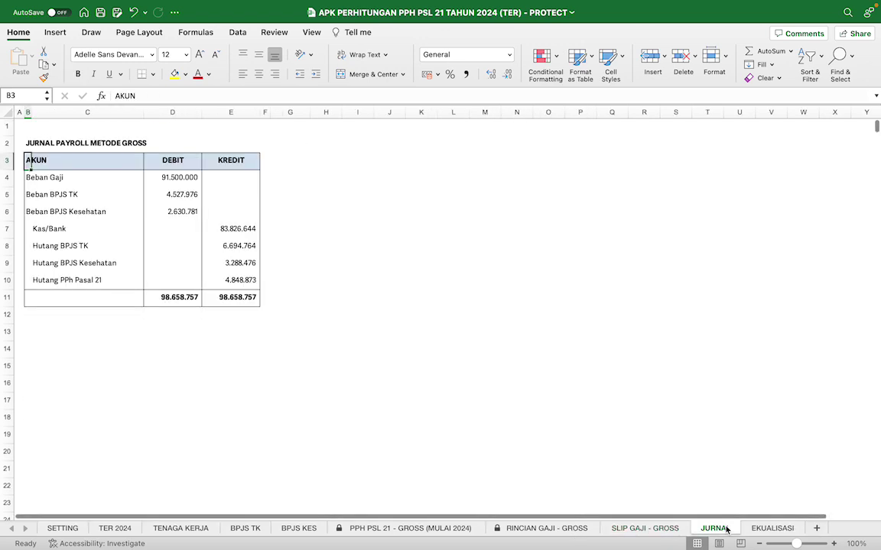
pyautogui.click(31, 177)
pyautogui.click(27, 176)
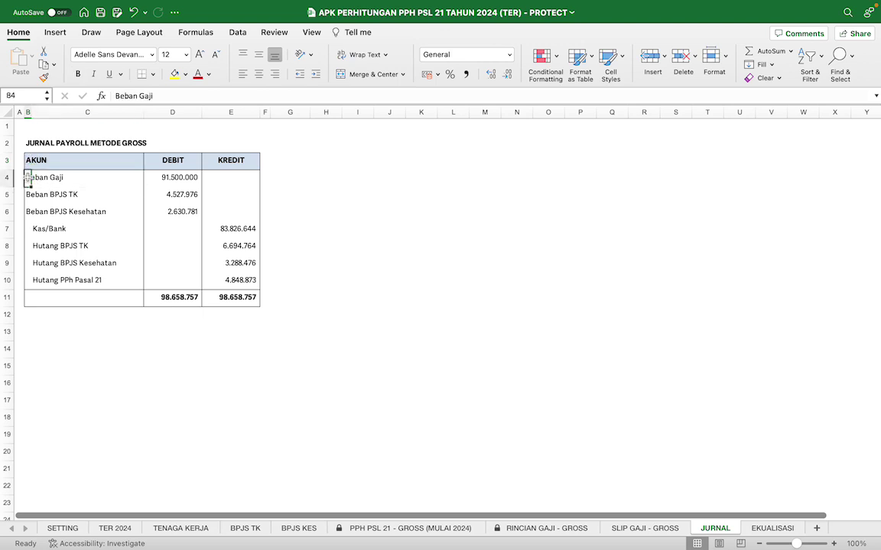
pyautogui.click(27, 195)
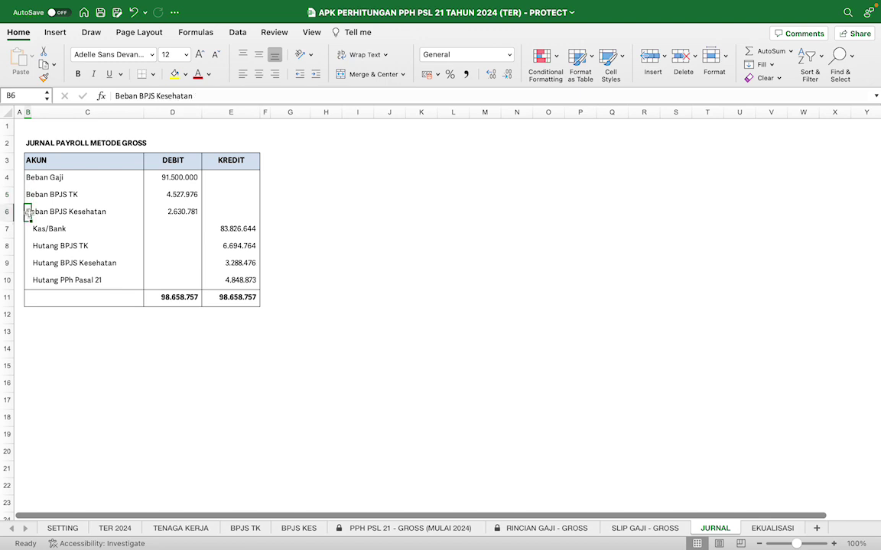
pyautogui.click(35, 227)
pyautogui.click(38, 246)
pyautogui.click(45, 259)
pyautogui.click(52, 283)
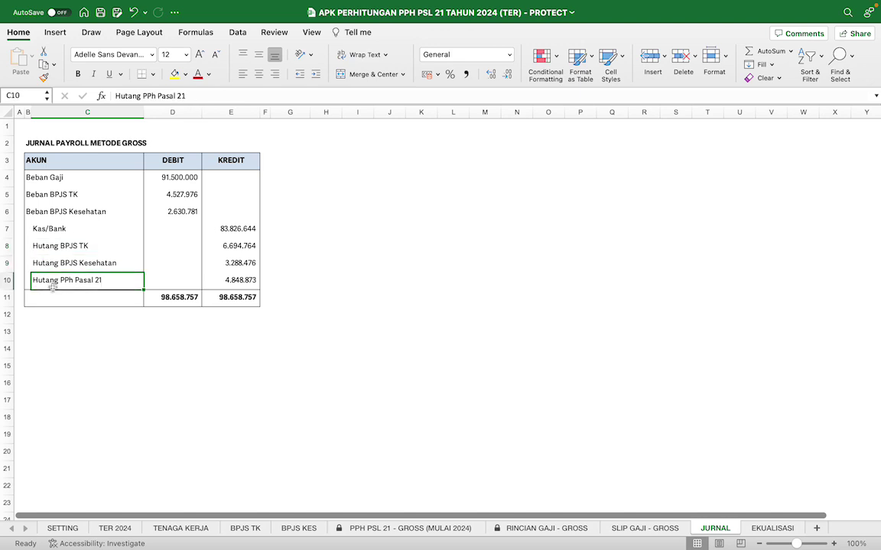
pyautogui.click(183, 298)
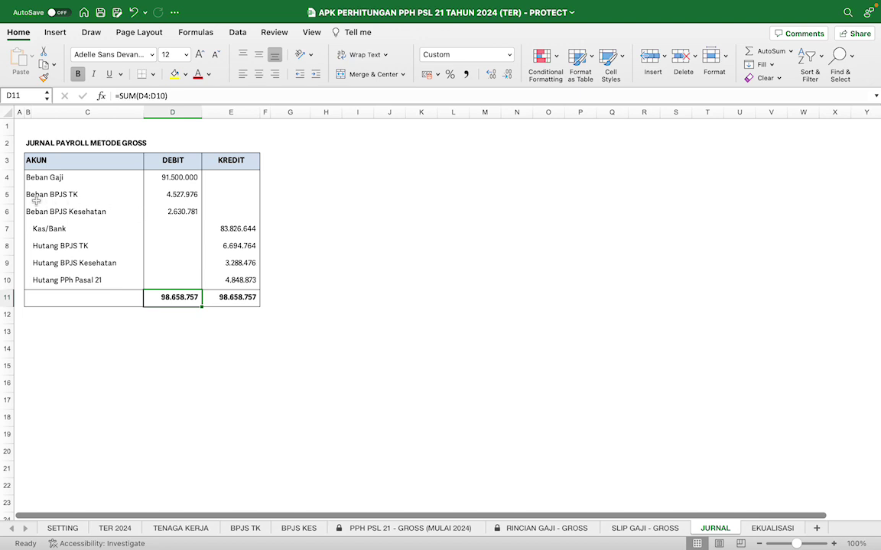
# - Compare the source formulas of the Beban BPJS TK debit and the Hutang BPJS TK credit on JURNAL
pyautogui.click(181, 196)
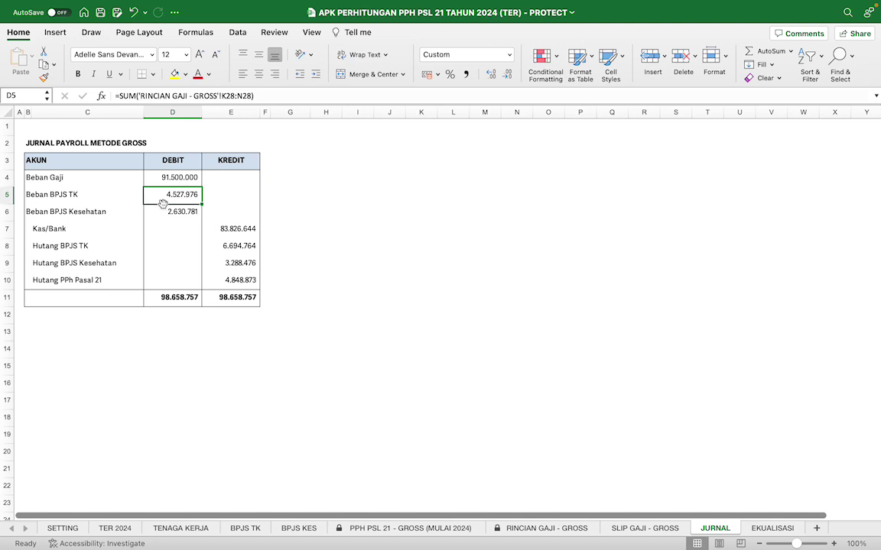
pyautogui.click(231, 246)
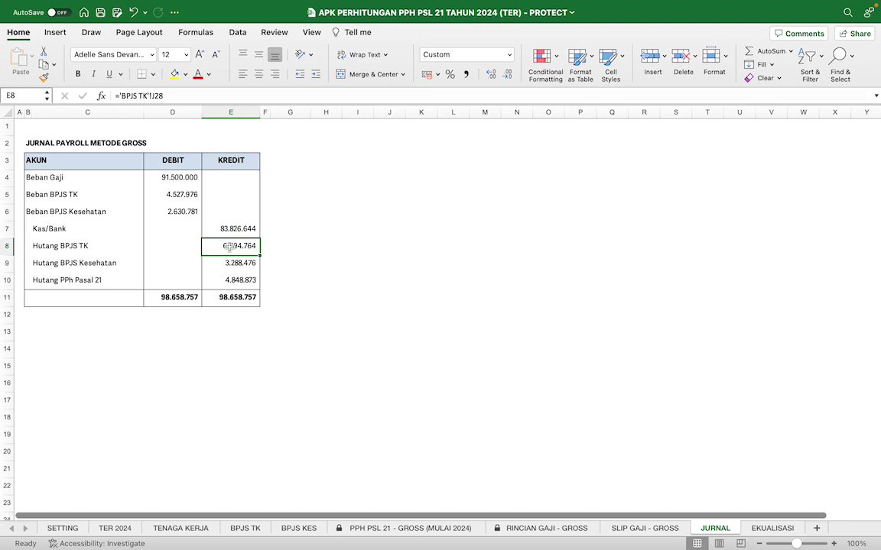
pyautogui.click(182, 196)
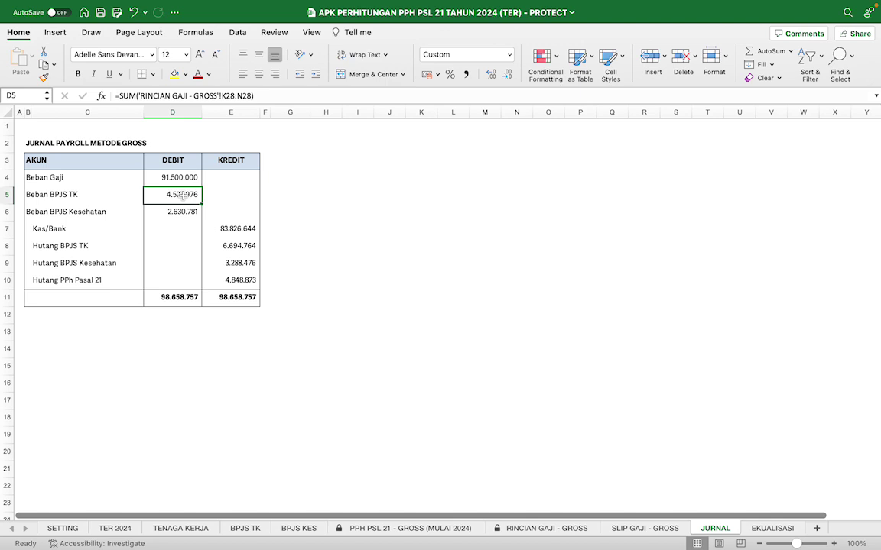
pyautogui.click(234, 246)
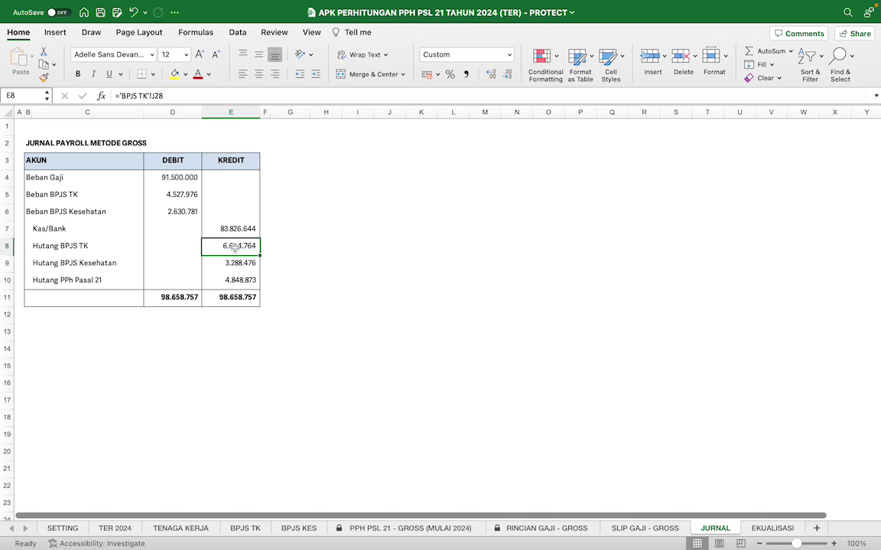
pyautogui.click(182, 195)
pyautogui.click(251, 247)
# - Trace JURNAL's Hutang PPh Pasal 21 credit to the total in L28 on PPH PSL 21 - GROSS (MULAI 2024) and return to JURNAL
pyautogui.click(243, 280)
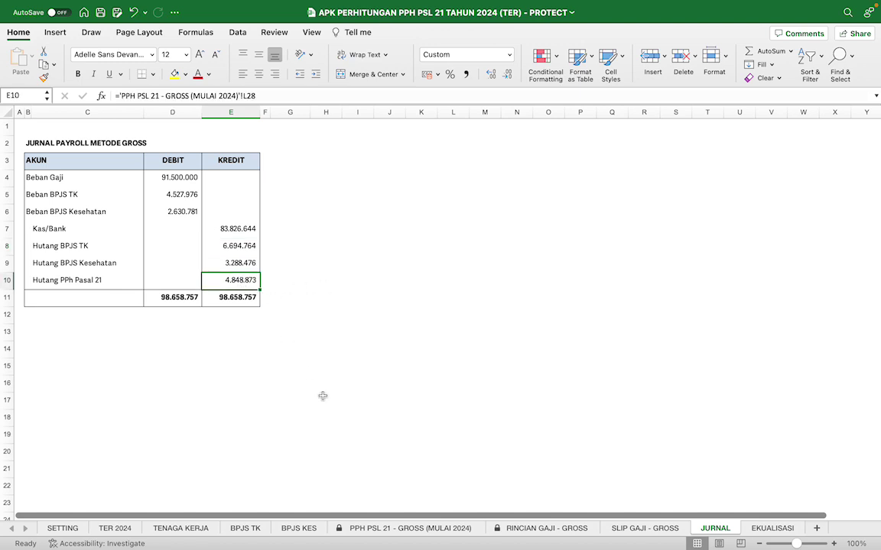
pyautogui.click(440, 528)
pyautogui.scroll(-5, 606, 450)
pyautogui.click(732, 475)
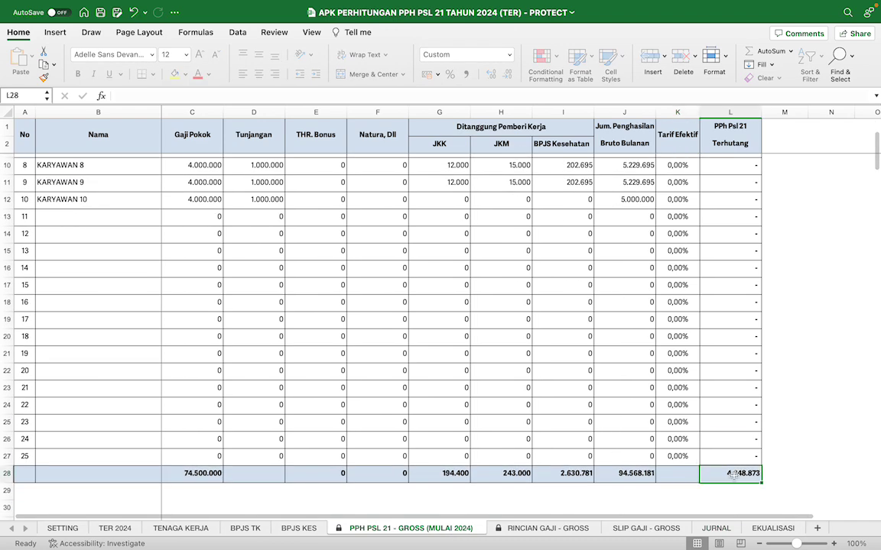
pyautogui.click(718, 531)
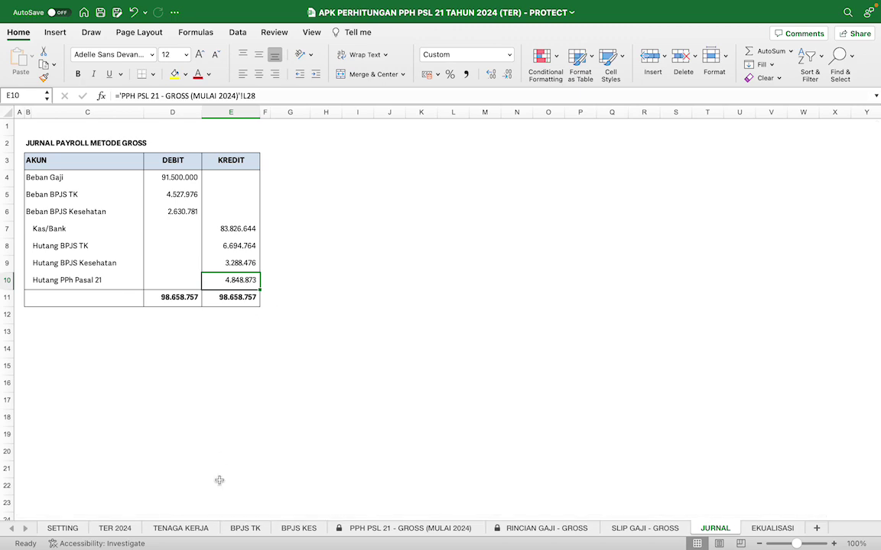
# - Revisit the TENAGA KERJA employee data and review the employee rows on the PPH PSL 21 - GROSS (MULAI 2024) sheet
pyautogui.click(190, 529)
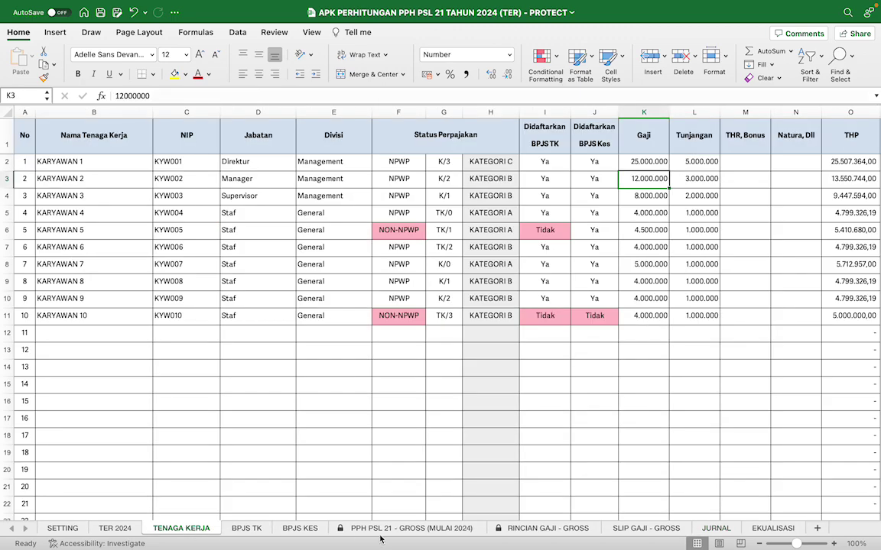
pyautogui.click(386, 529)
pyautogui.scroll(5, 533, 346)
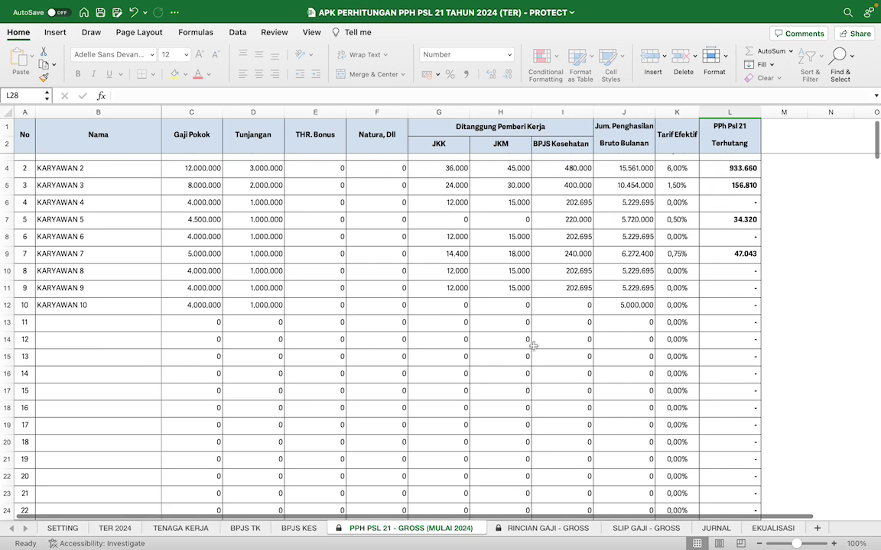
pyautogui.scroll(1, 532, 347)
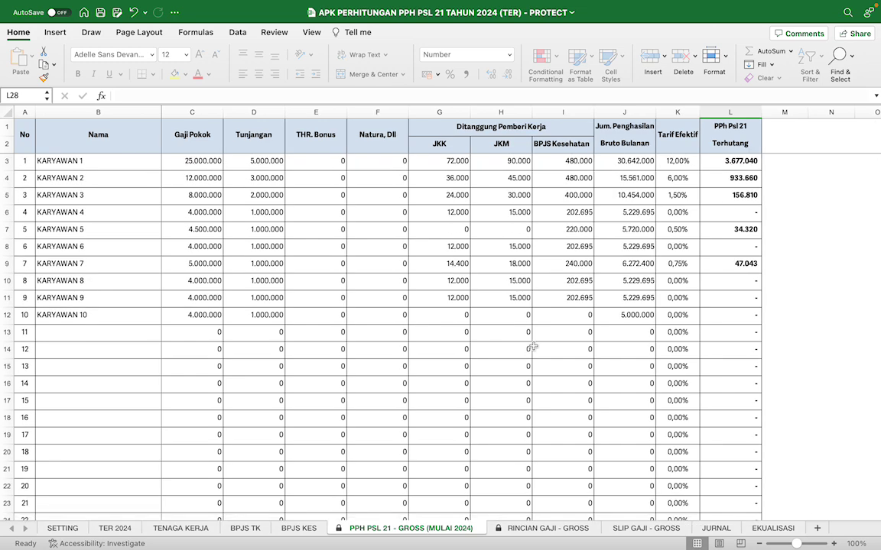